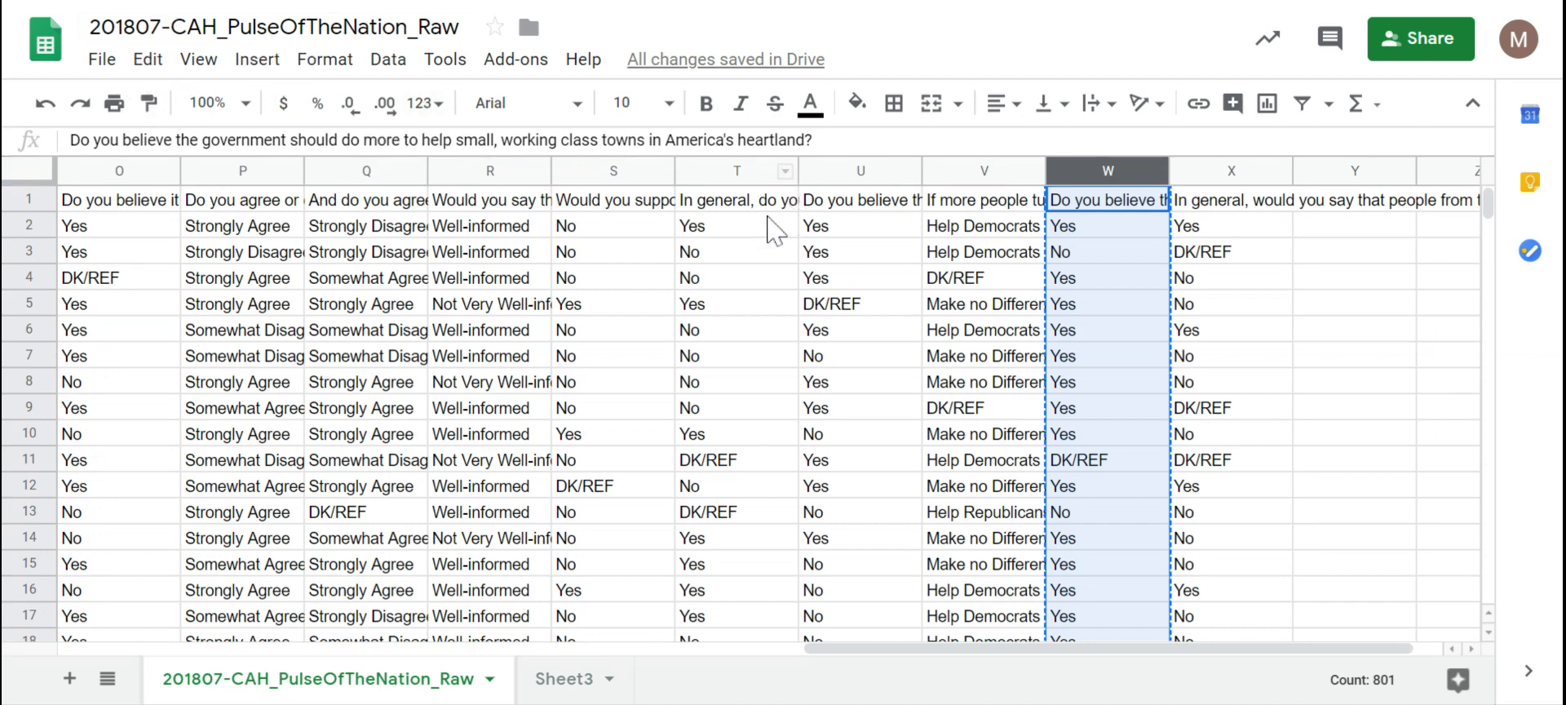
Step: Review the question headers in Q1 and W1, then switch to Sheet3
click(400, 204)
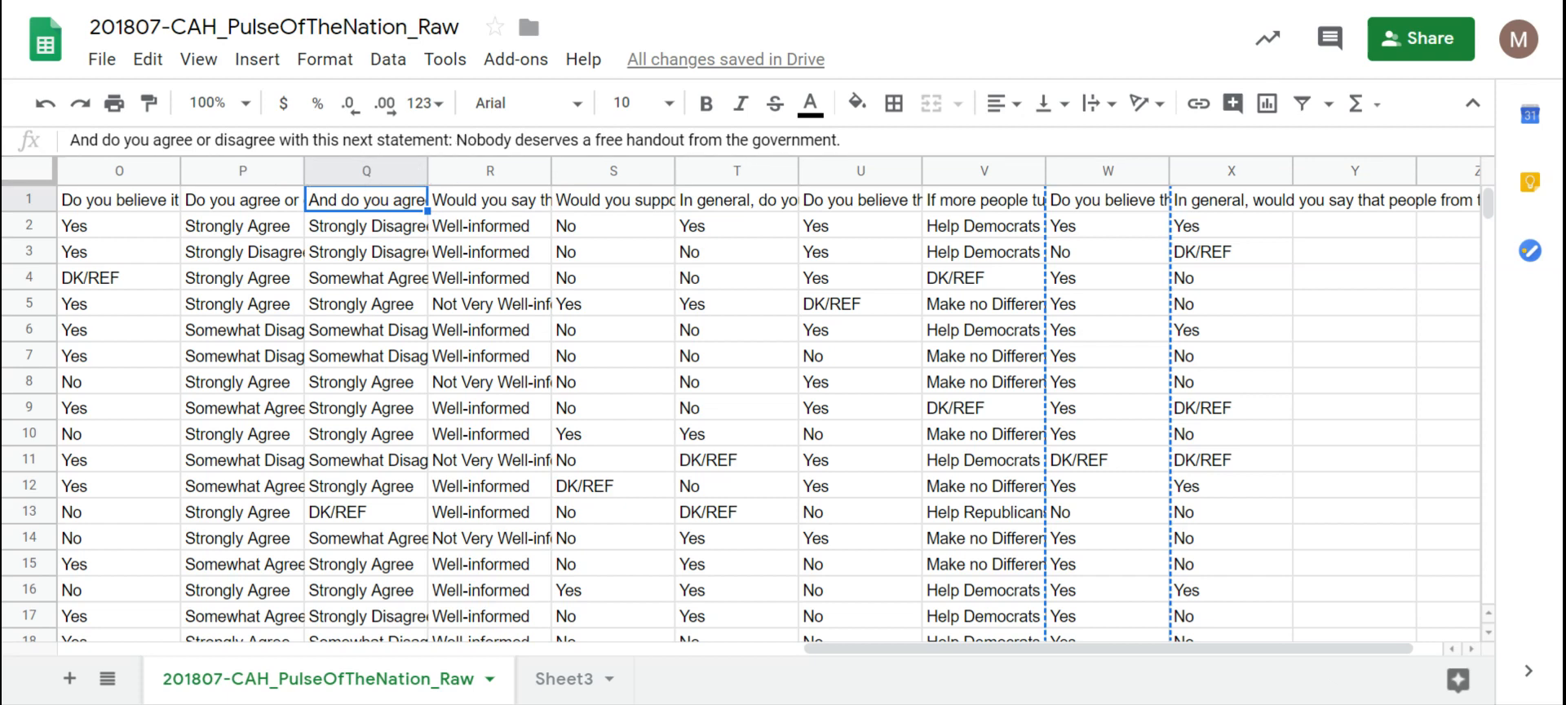
click(1127, 203)
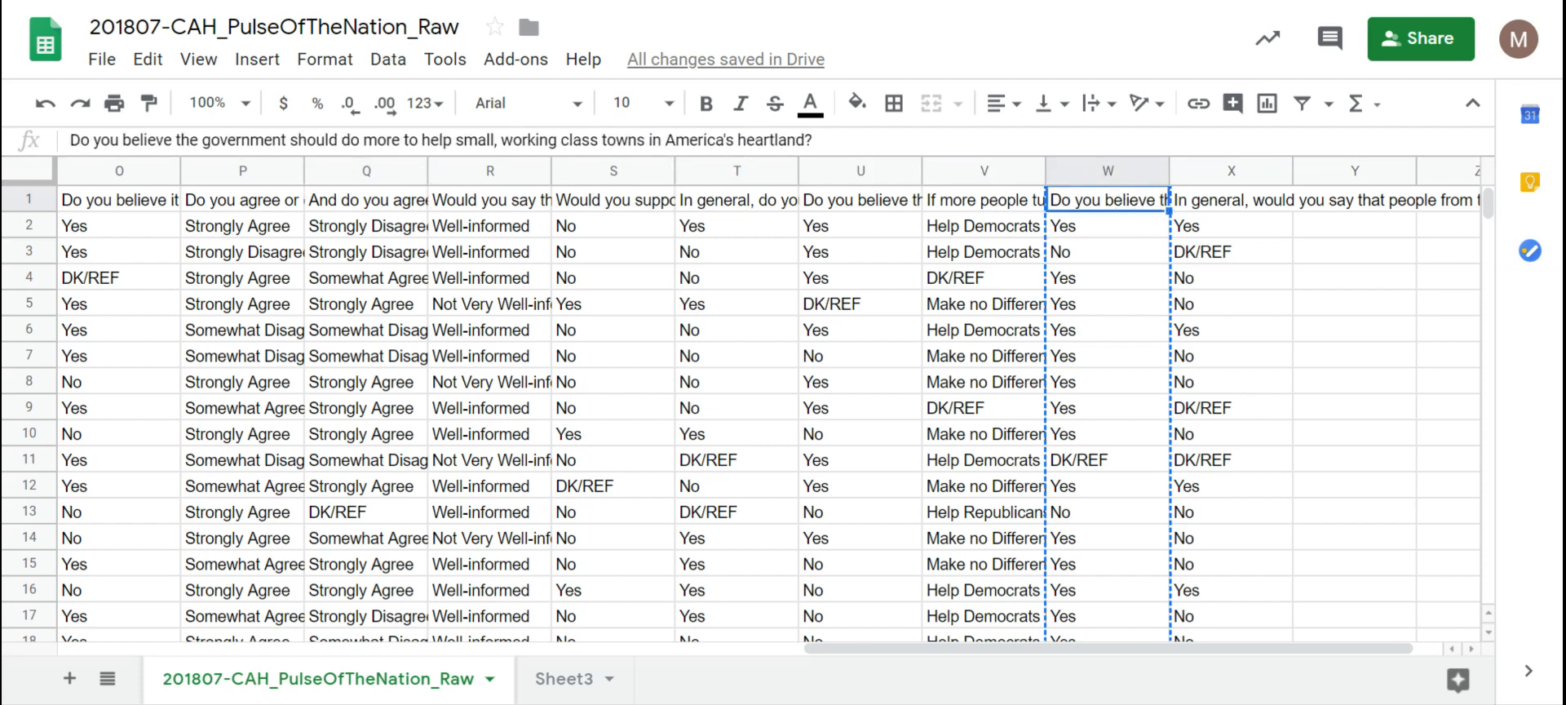
click(563, 678)
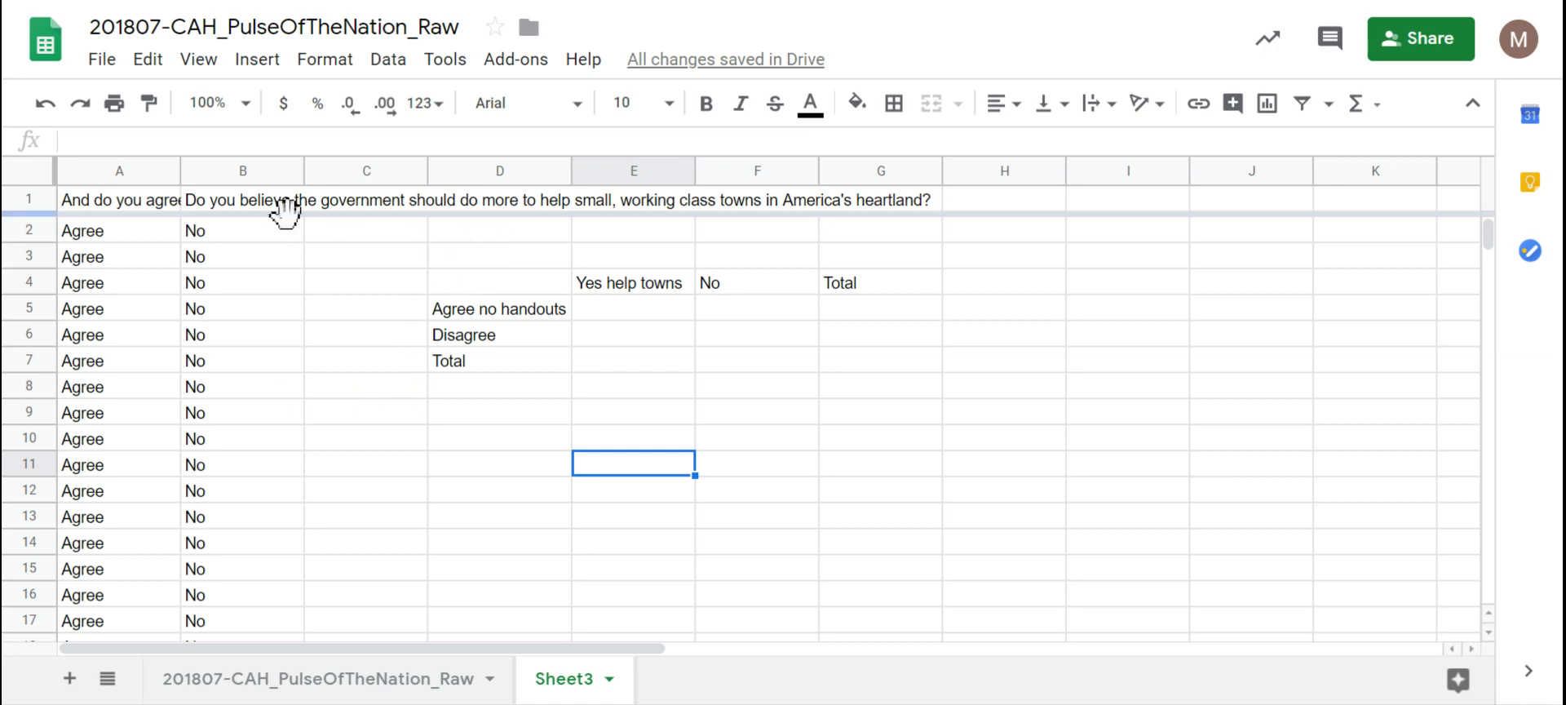
Step: Read the full question headings in Sheet3's A1 and B1
click(255, 207)
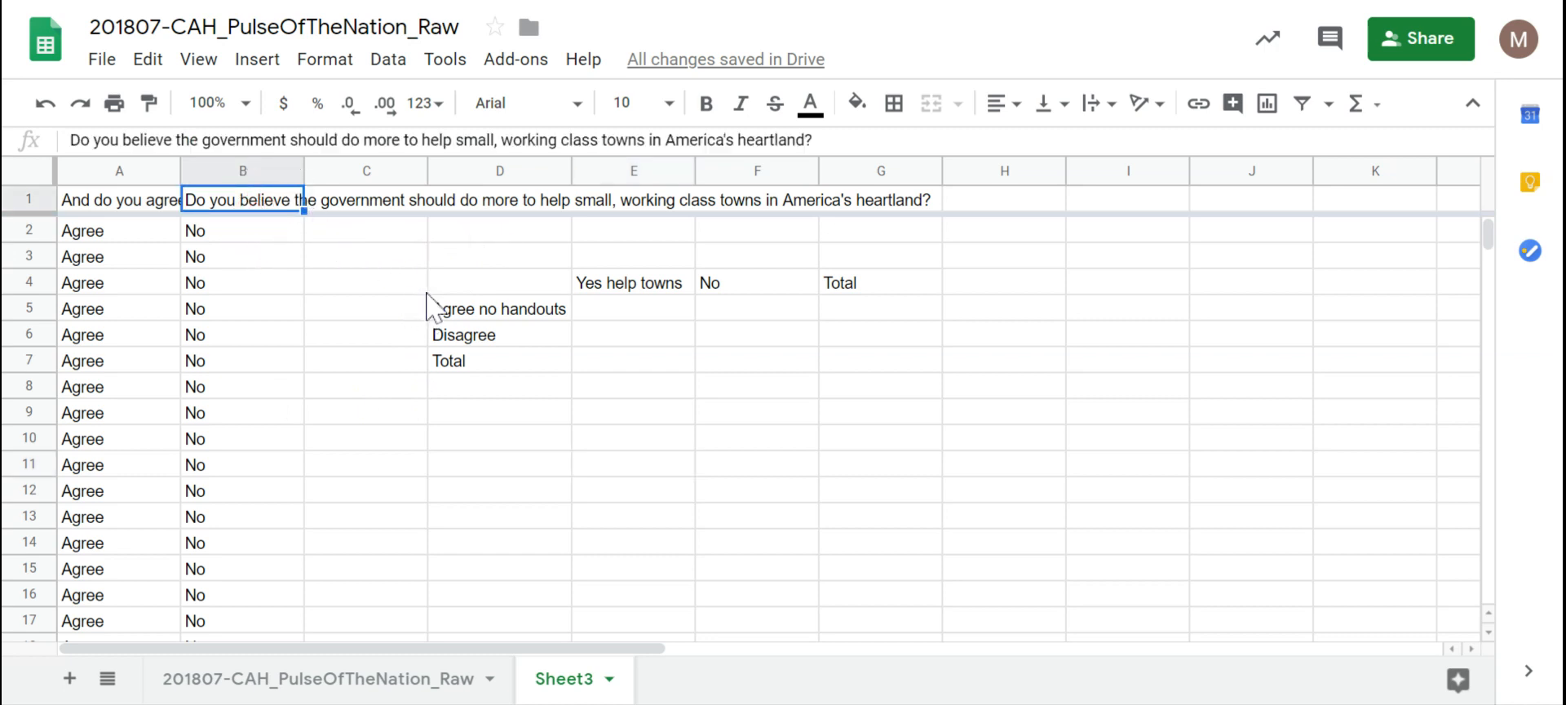
click(159, 199)
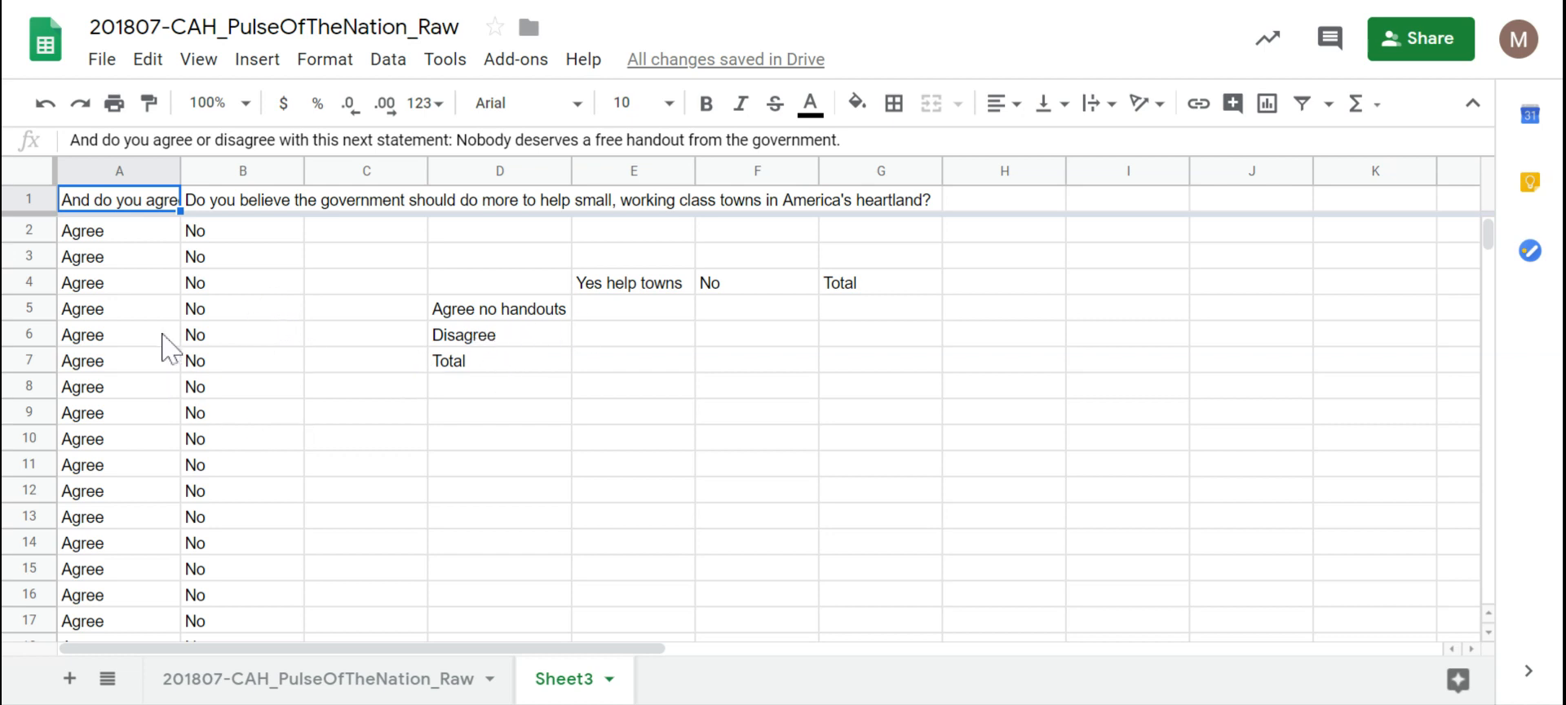
click(265, 203)
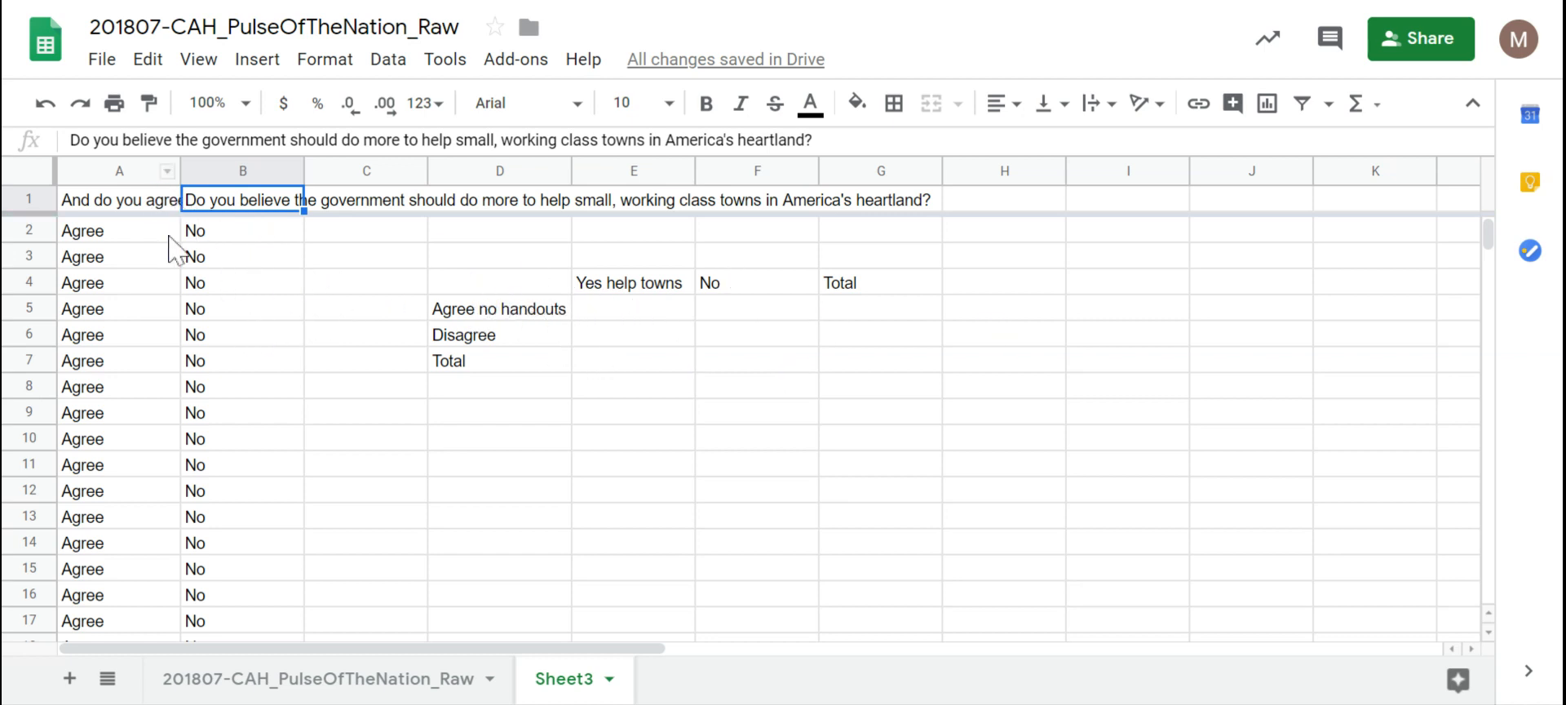
Step: Sort the sheet A→Z on column A's Agree/Disagree answers, then select E5
click(167, 172)
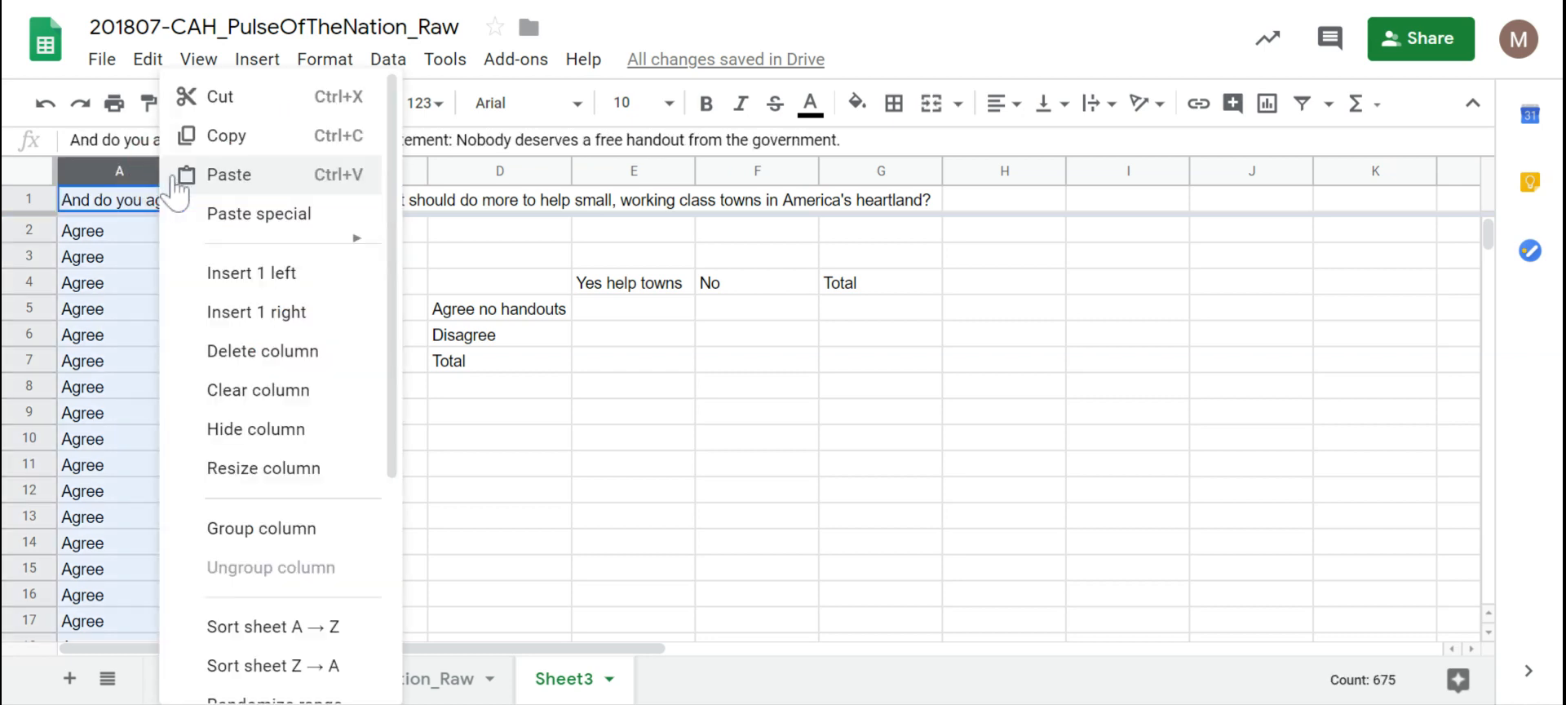
click(262, 635)
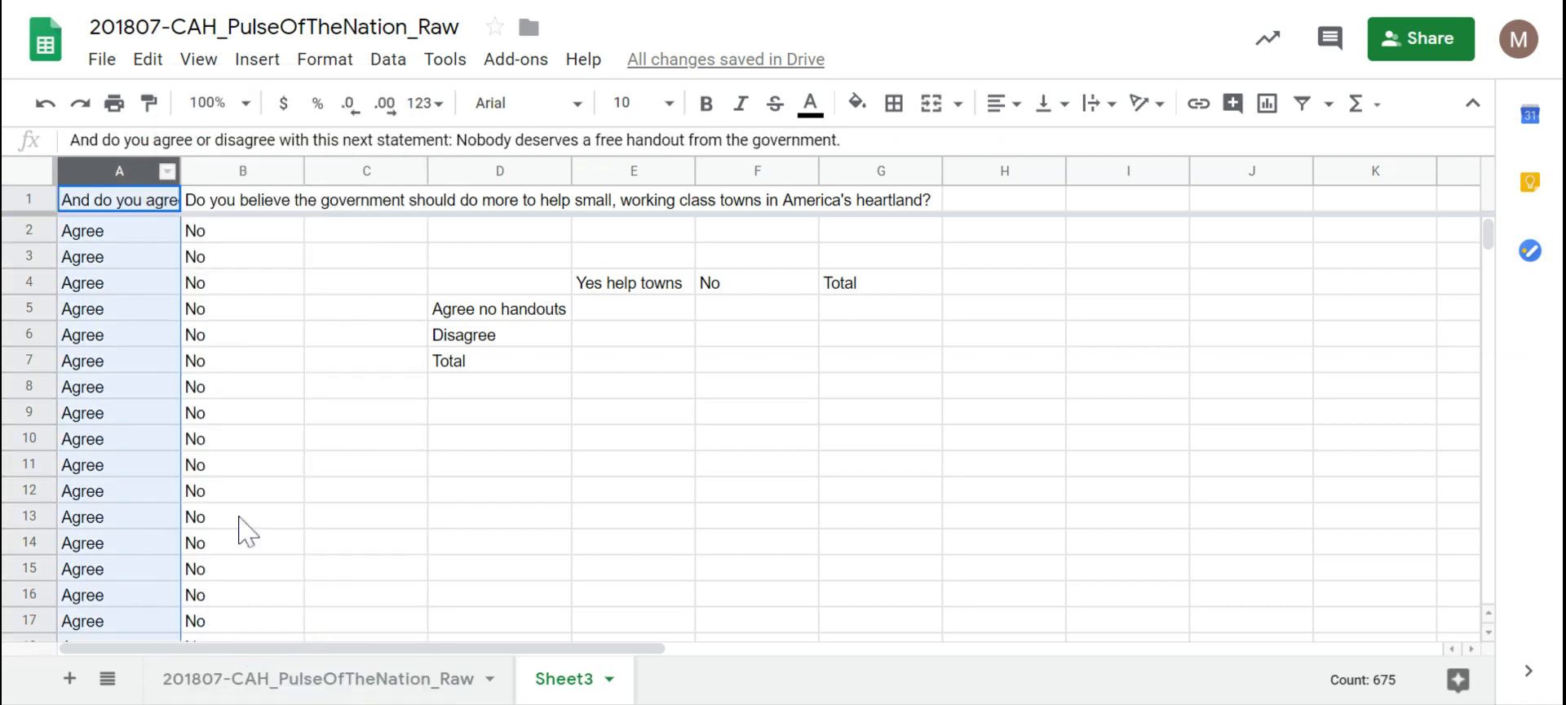
click(639, 326)
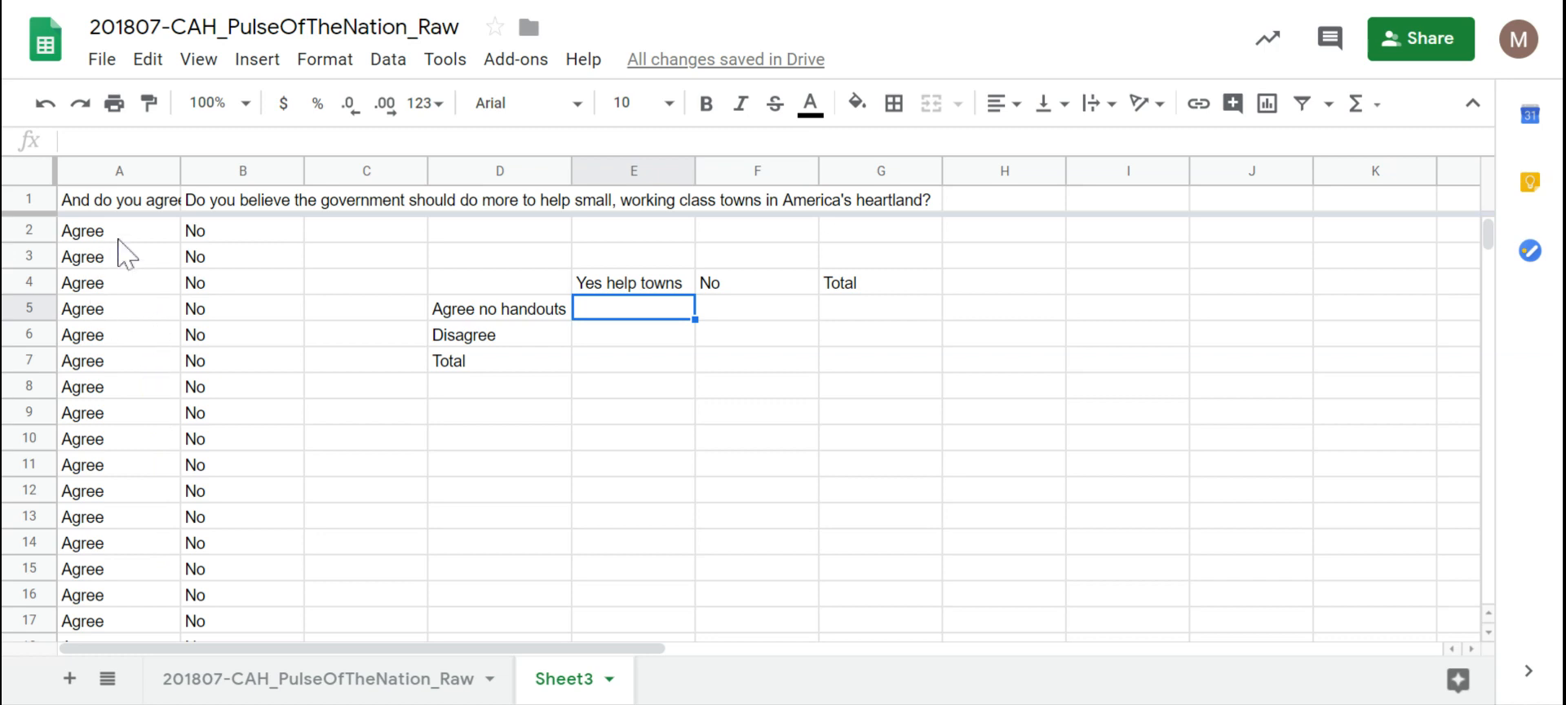
drag(1493, 241, 1444, 390)
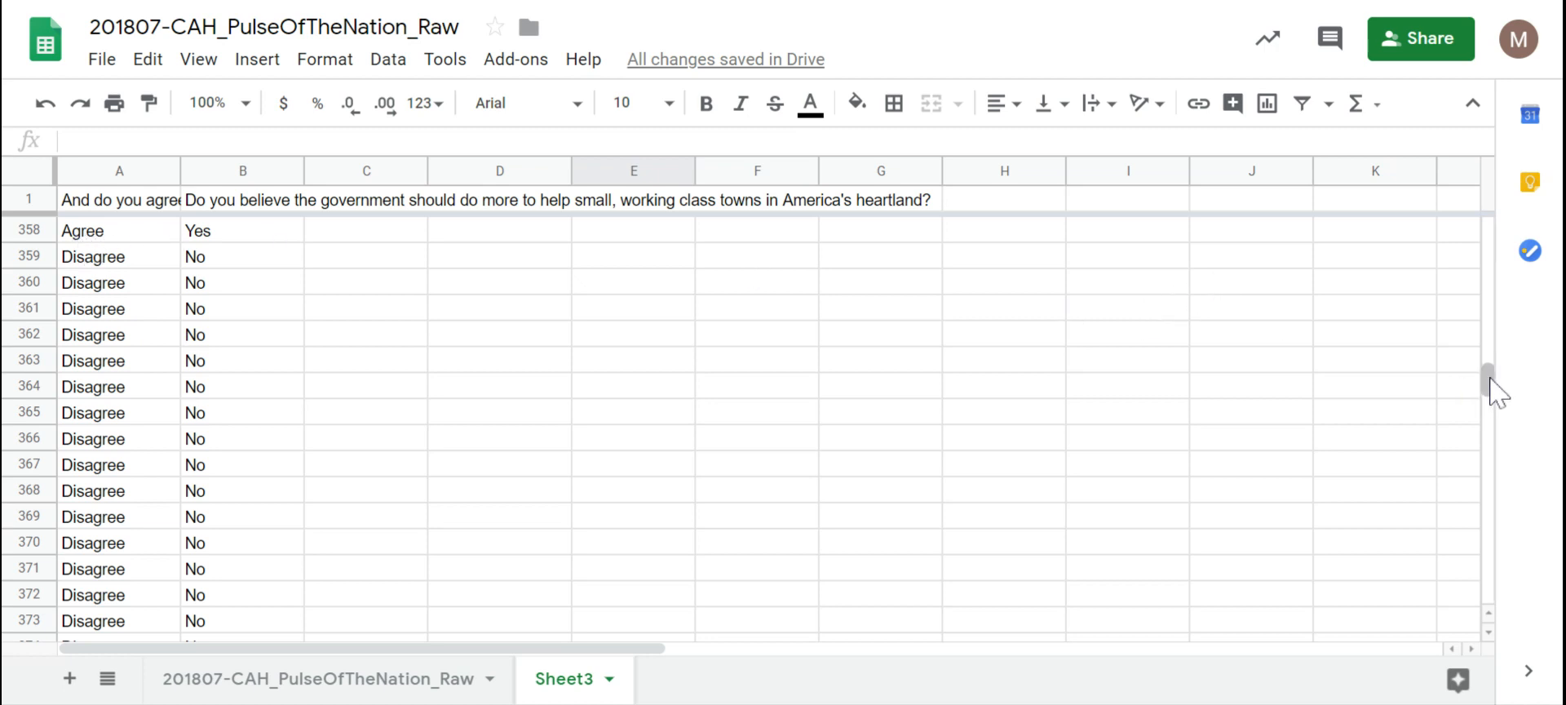
drag(1488, 375, 1491, 219)
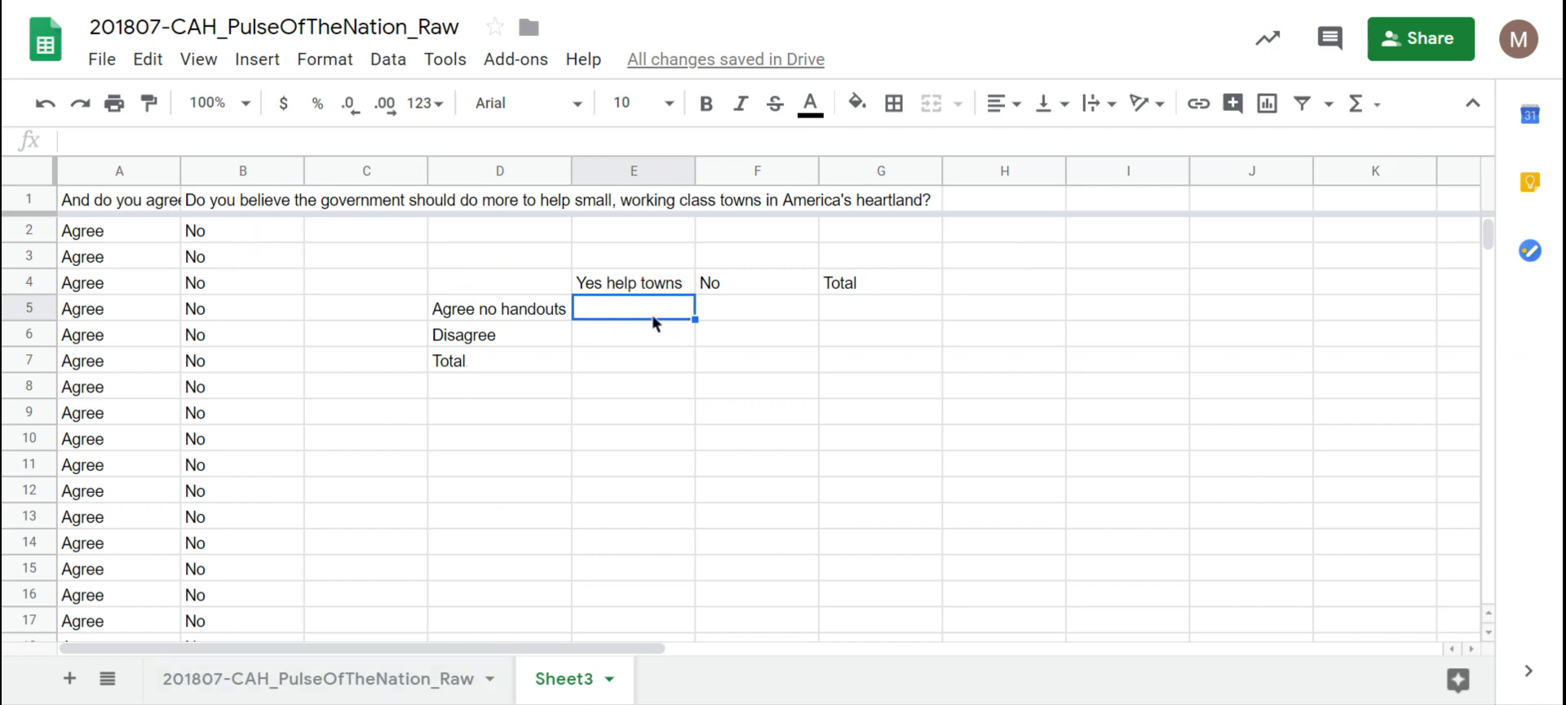
Step: Enter =countif(B2:B358,"yes") in E5 to count 270 Yes answers
text(=count)
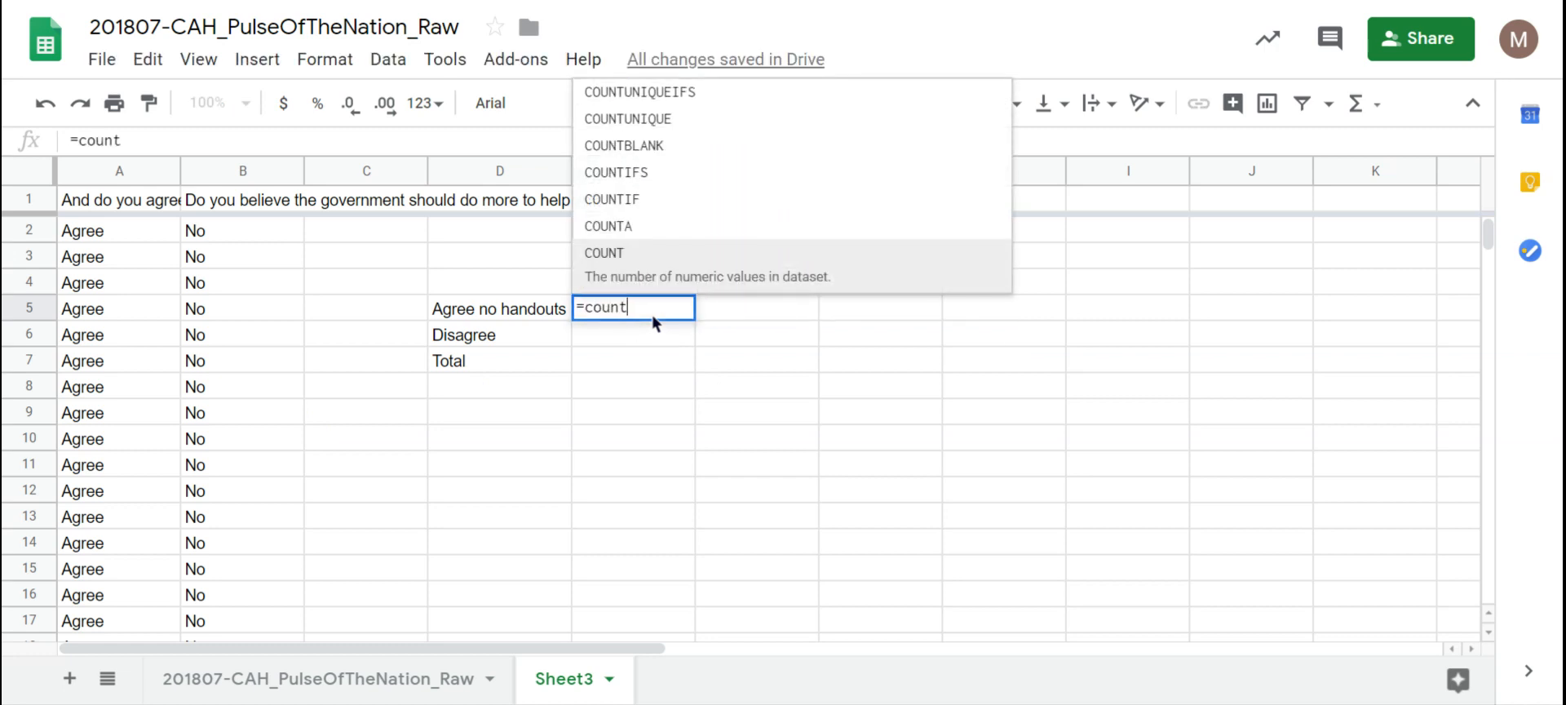
text(if()
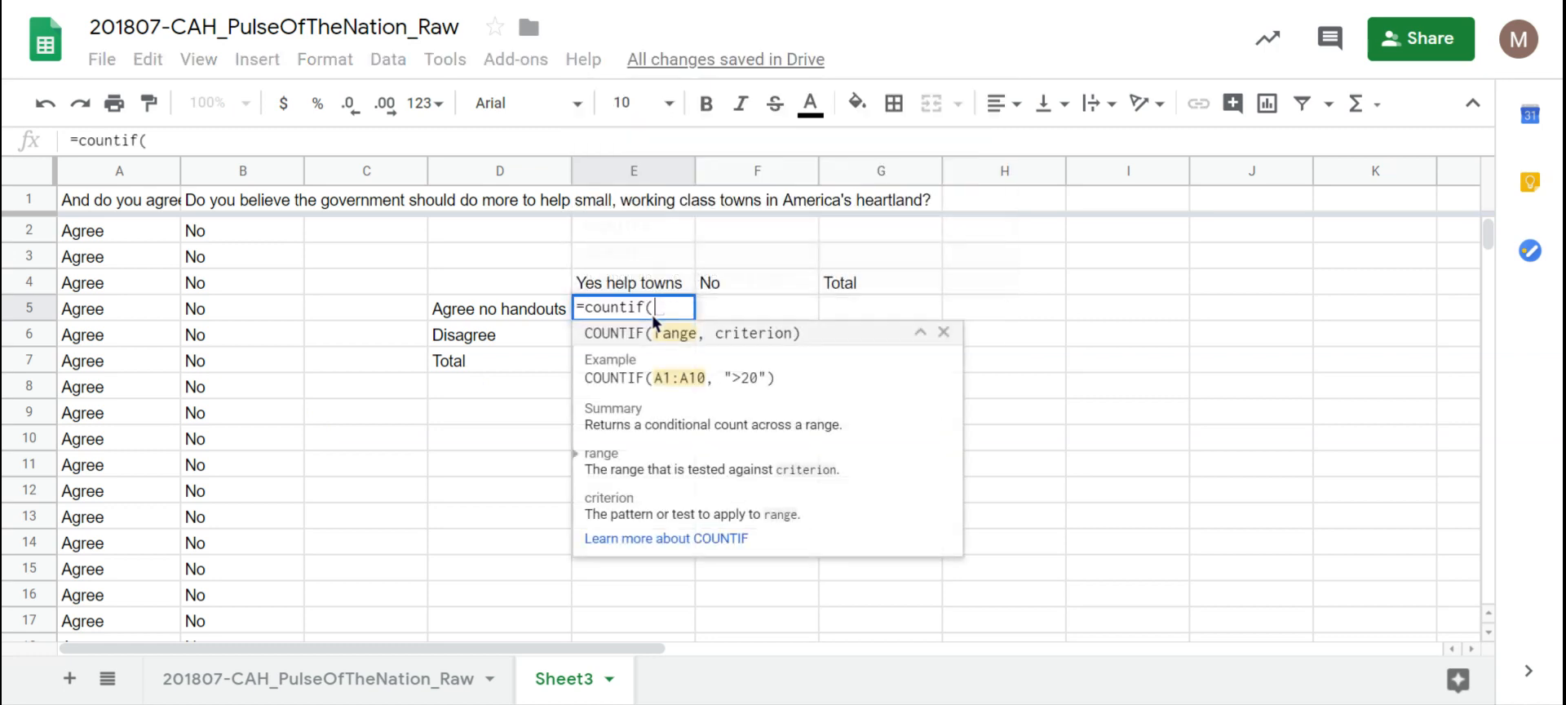
text(B2)
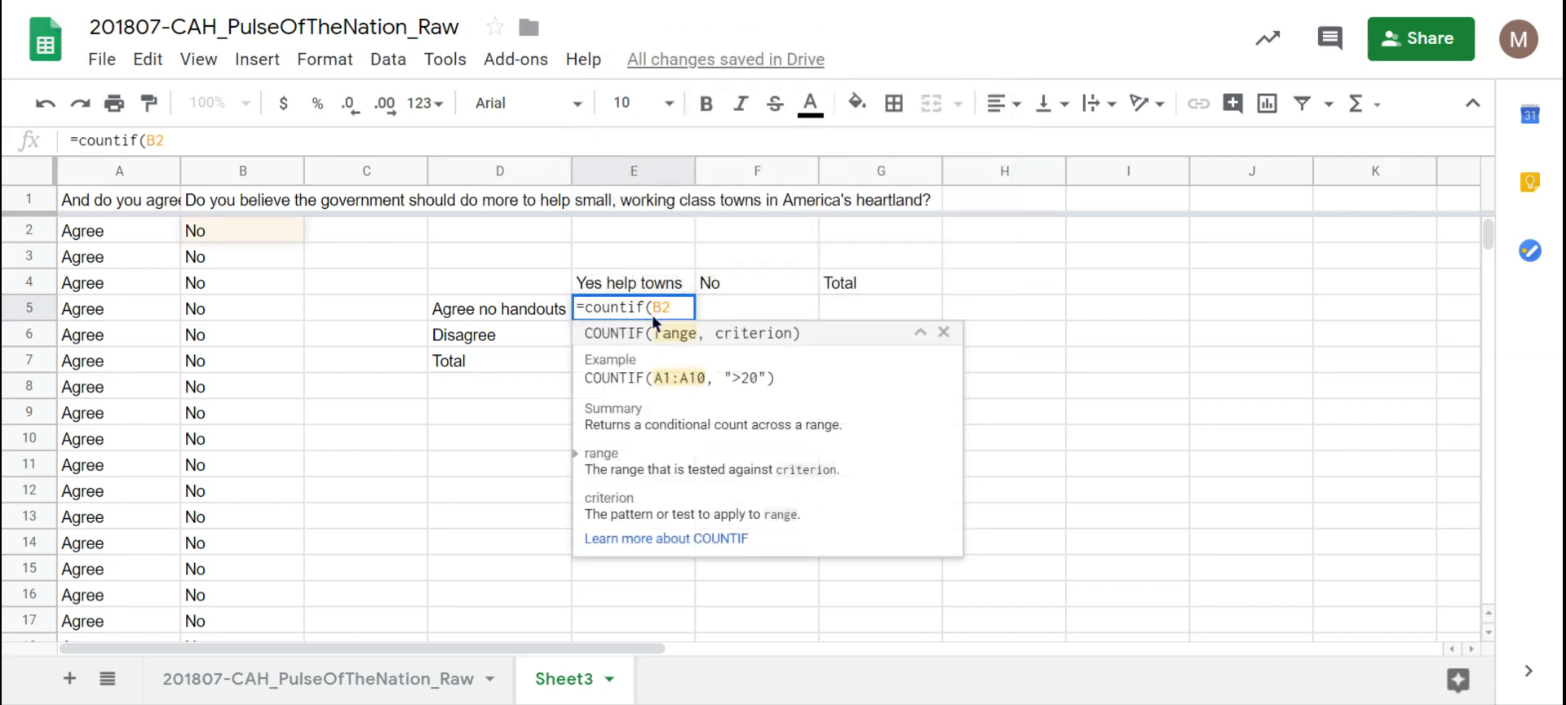
text(:)
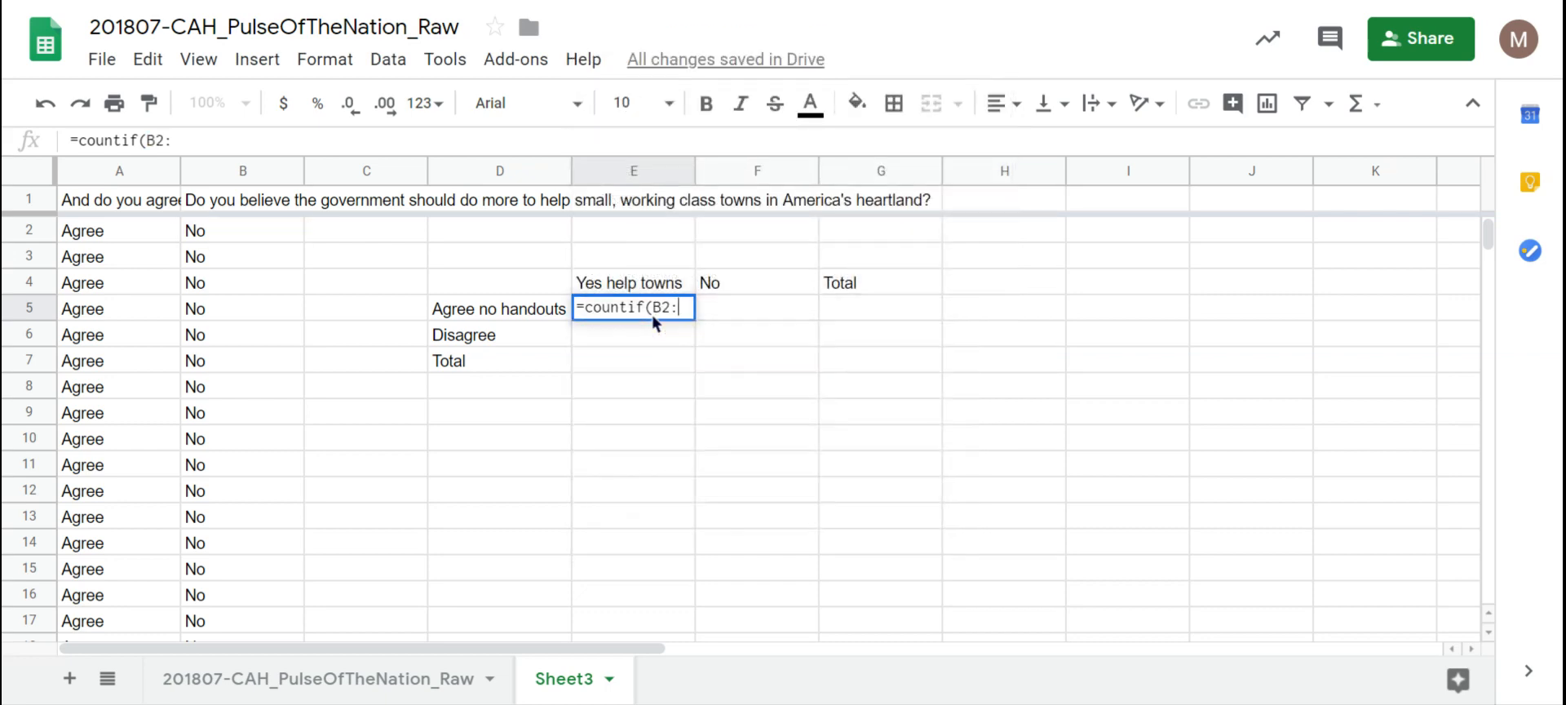
text(B35)
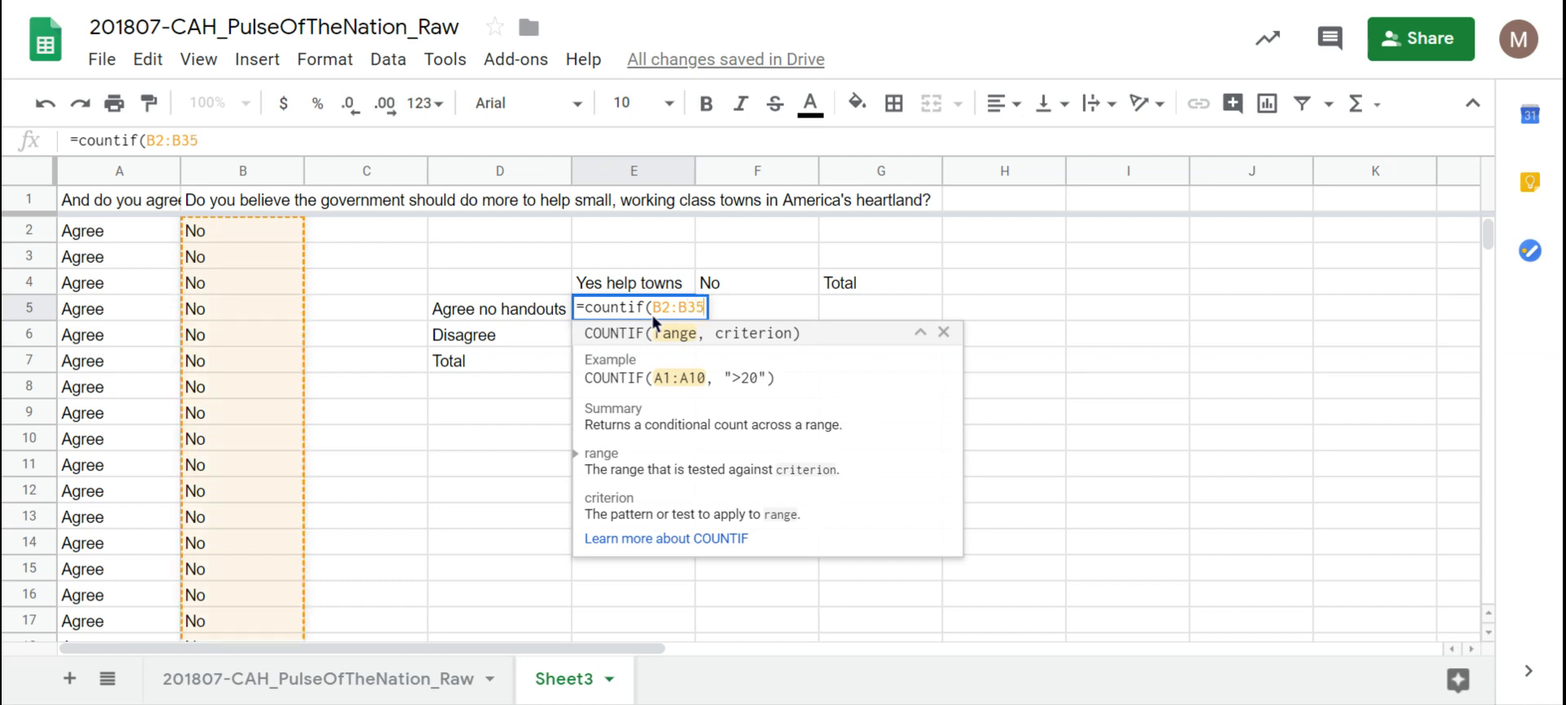
text(8,)
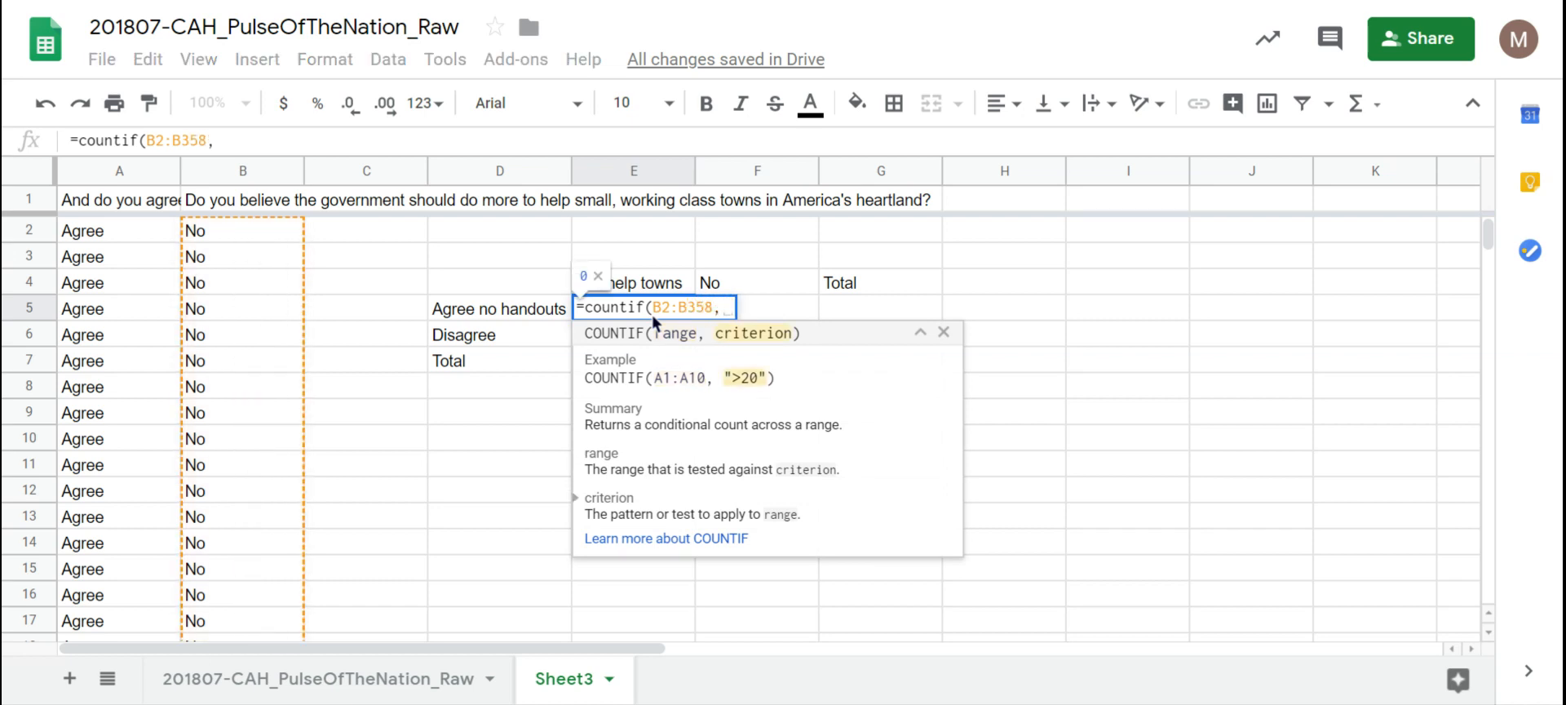
text("yes)
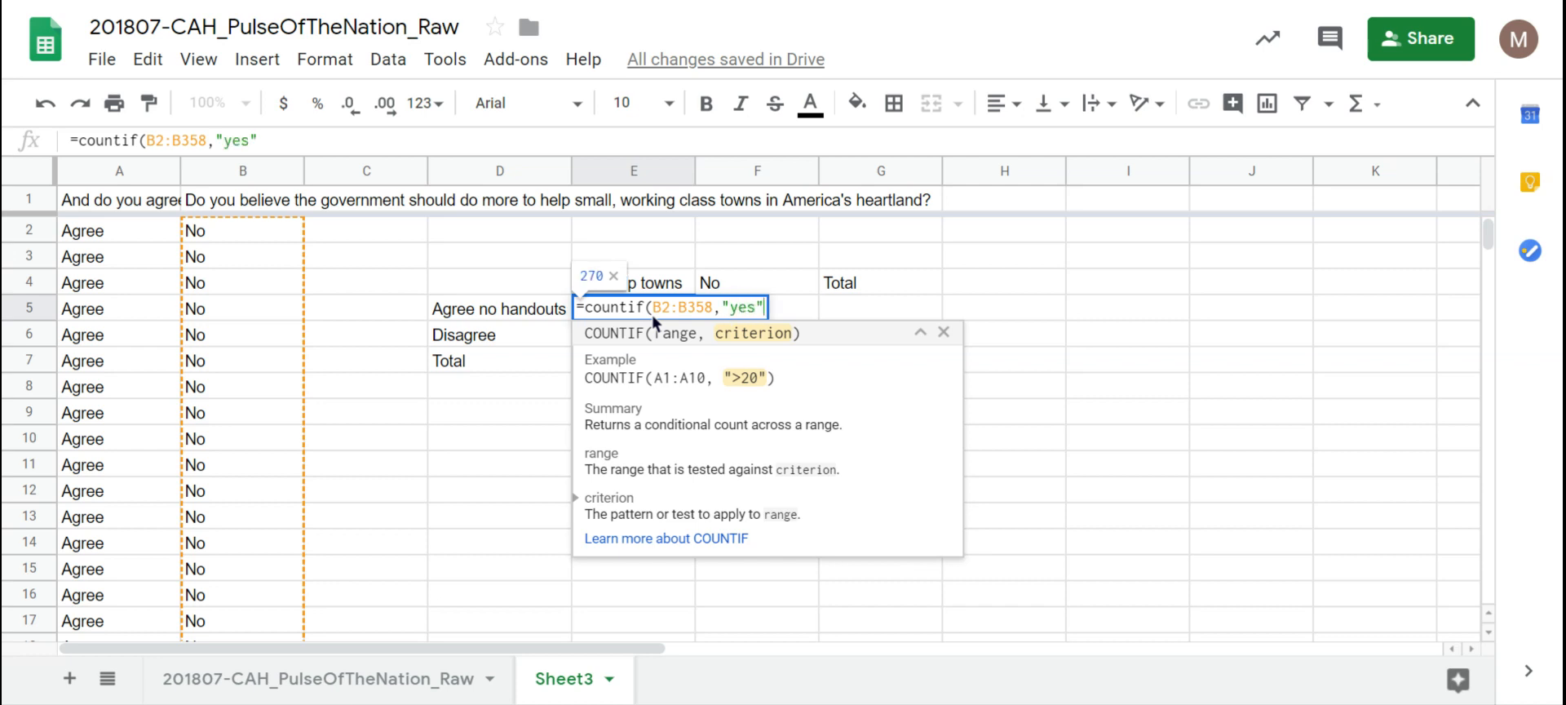
text("))
key(Return)
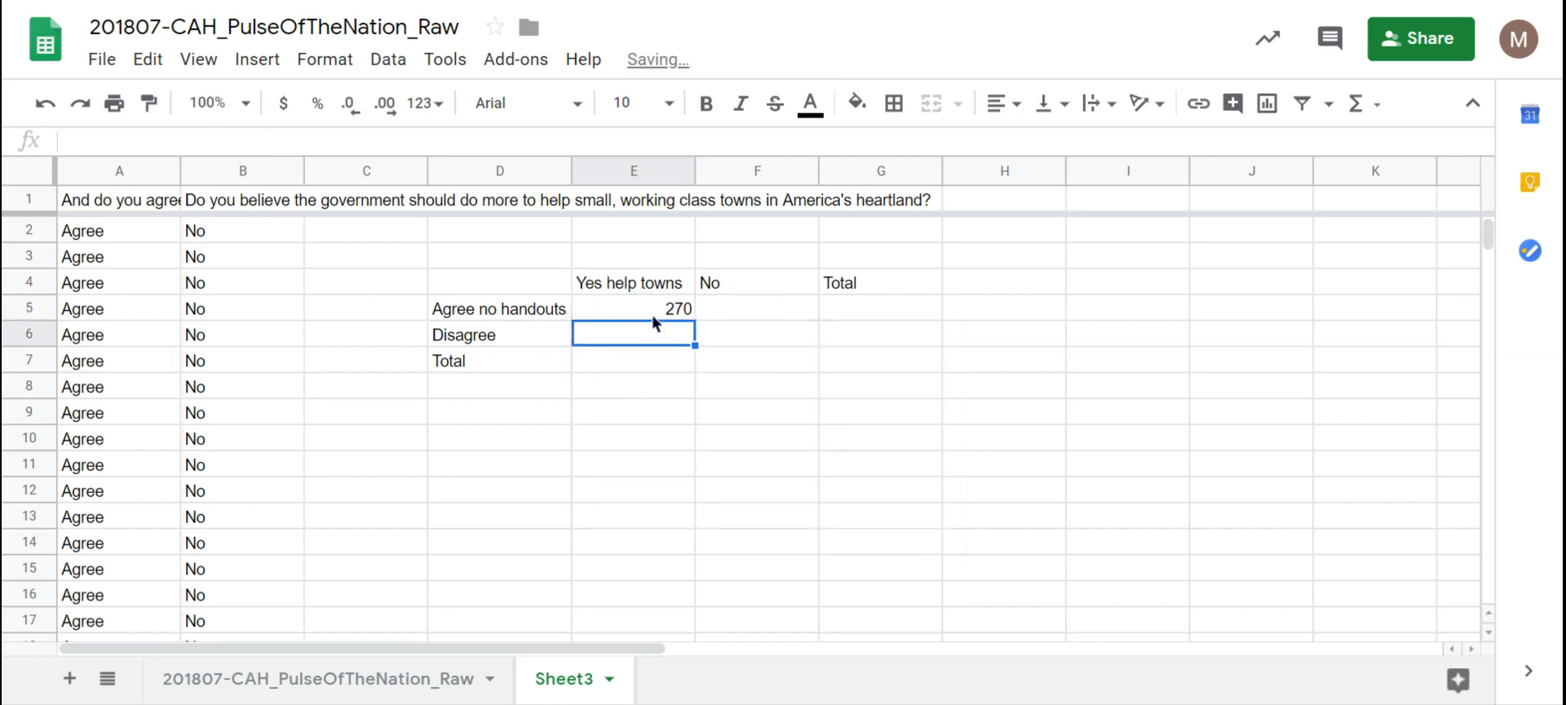
Step: Check E5's 270 formula against the A1 and B1 question headings and crosstab labels
click(667, 314)
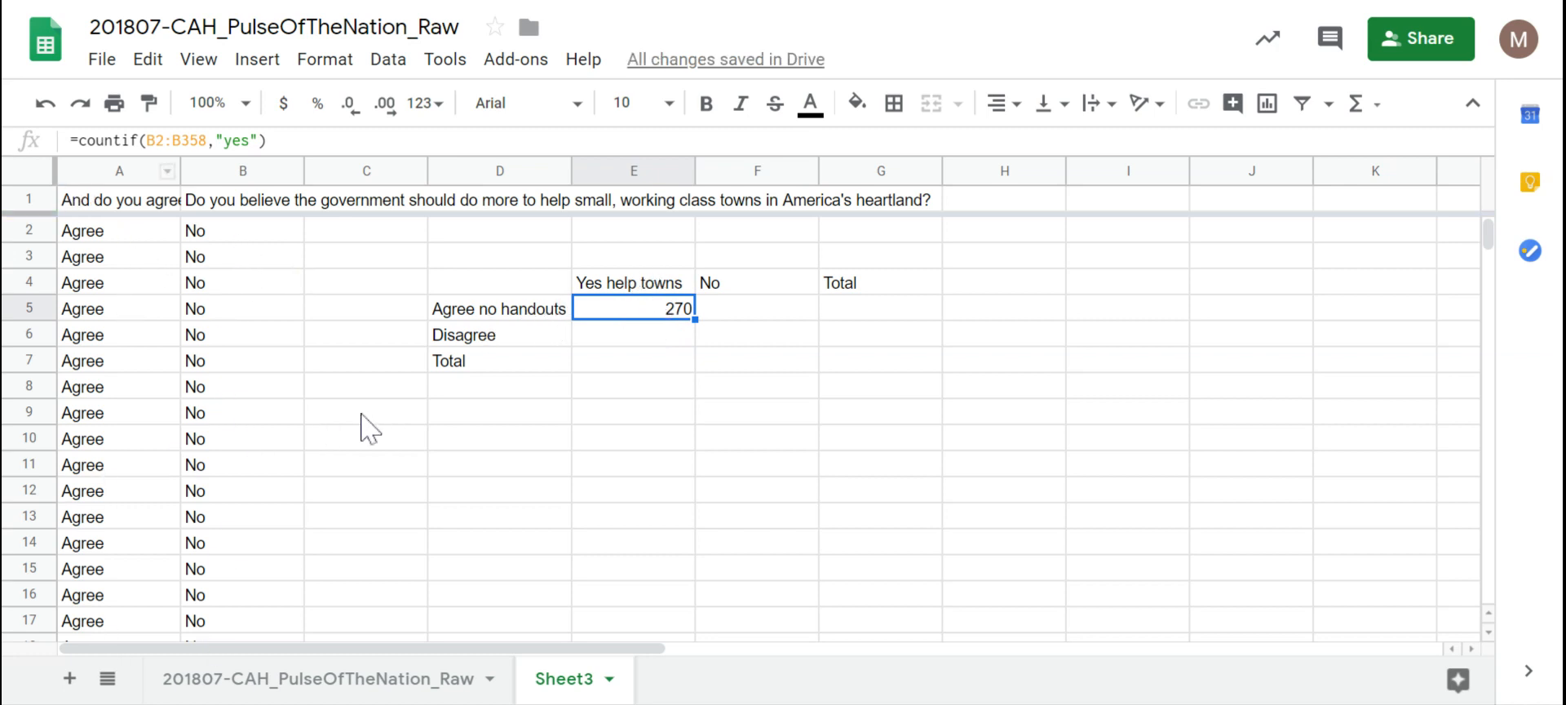
click(160, 202)
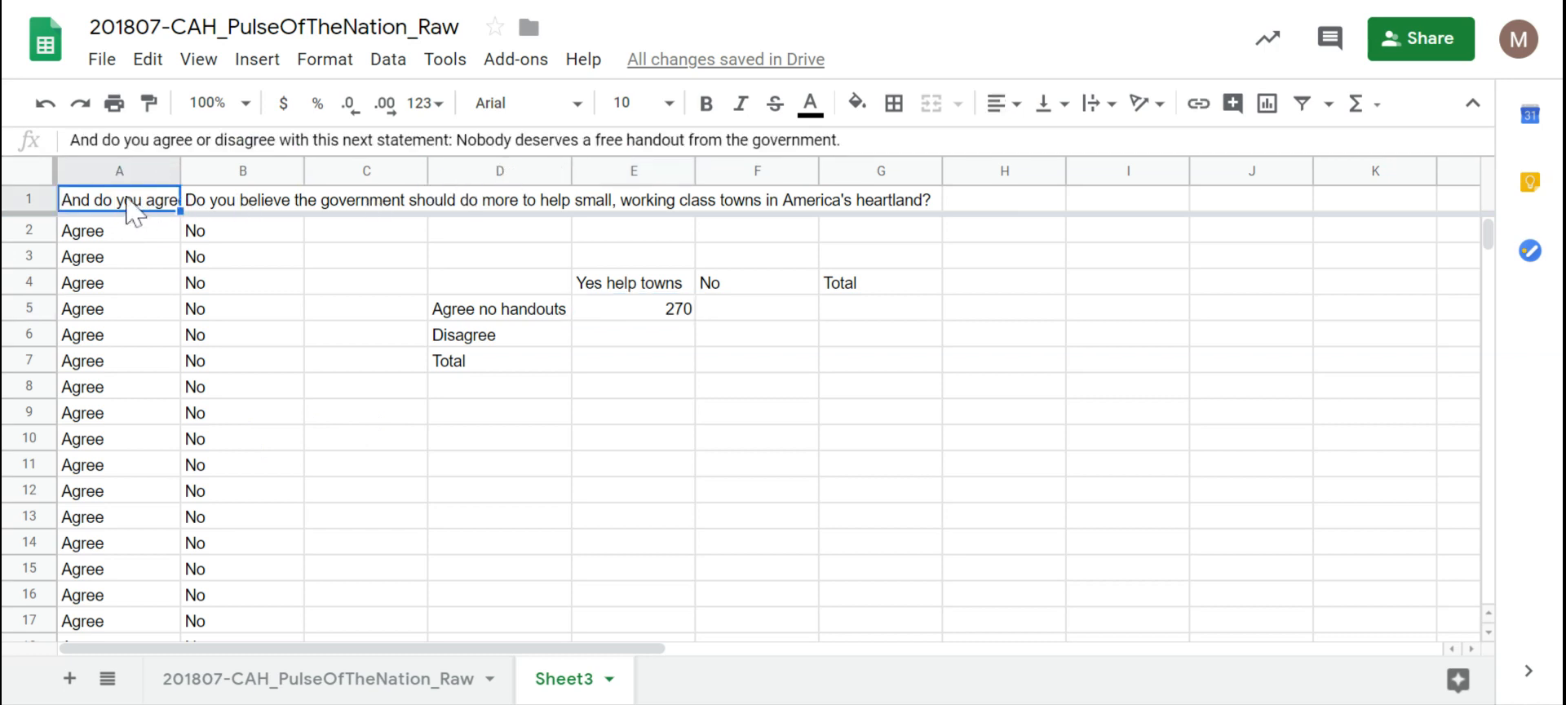
click(228, 204)
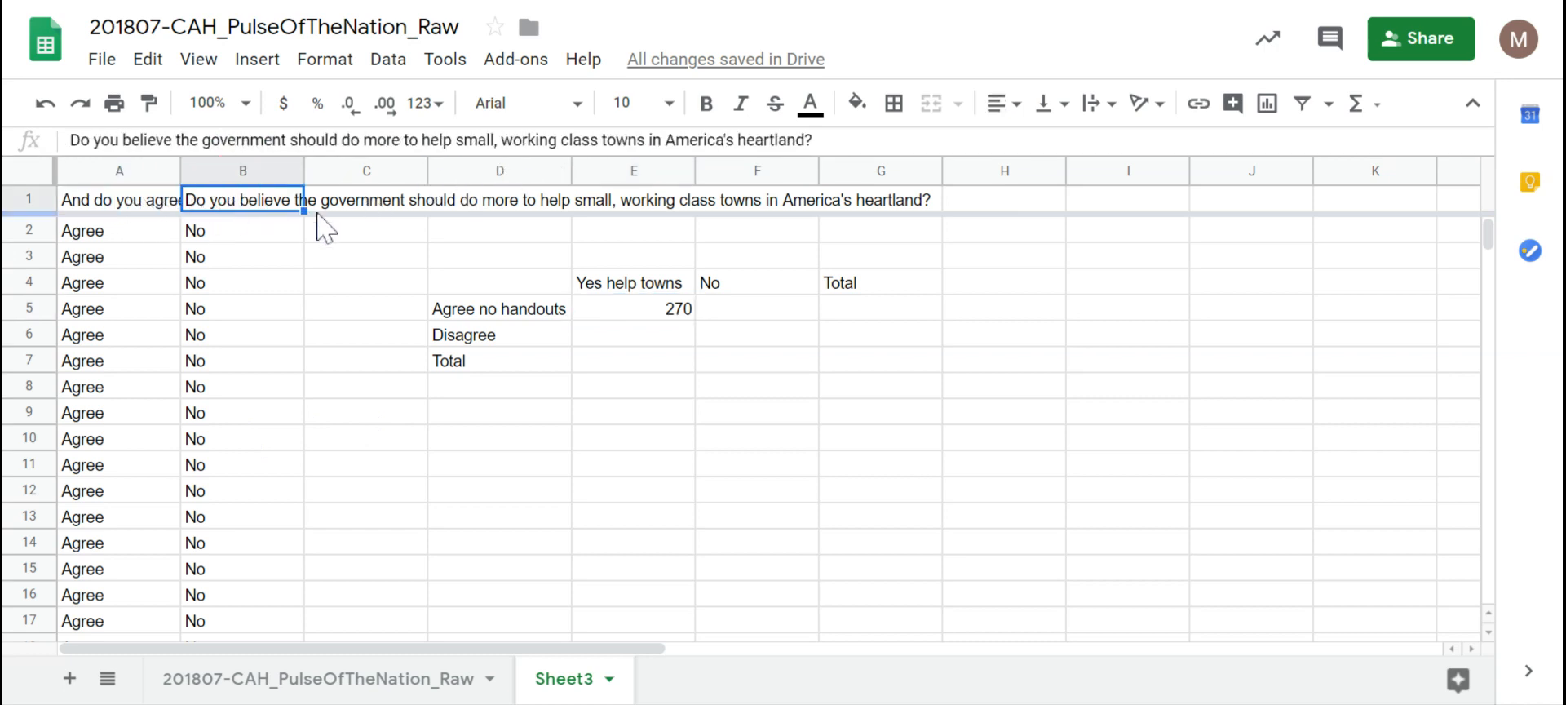
click(641, 333)
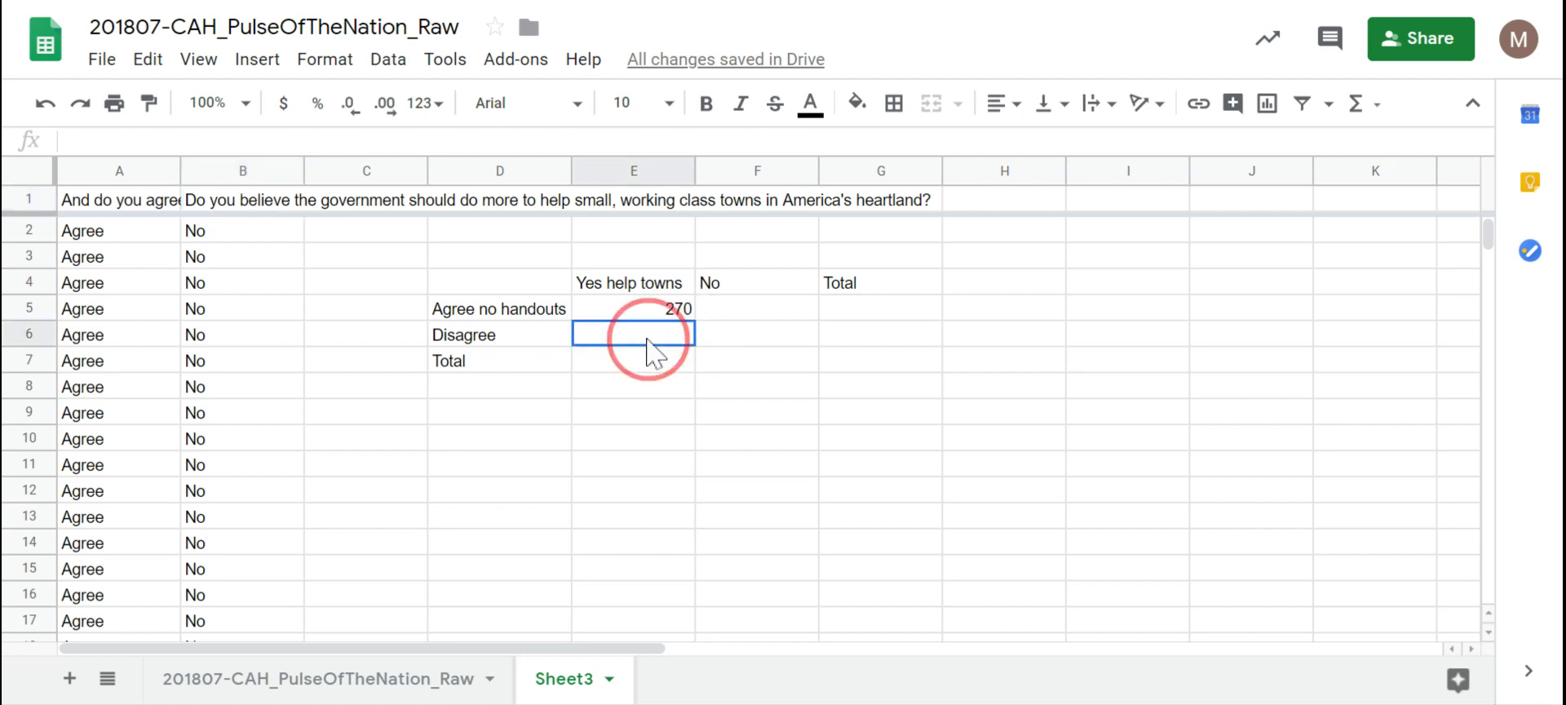
click(640, 312)
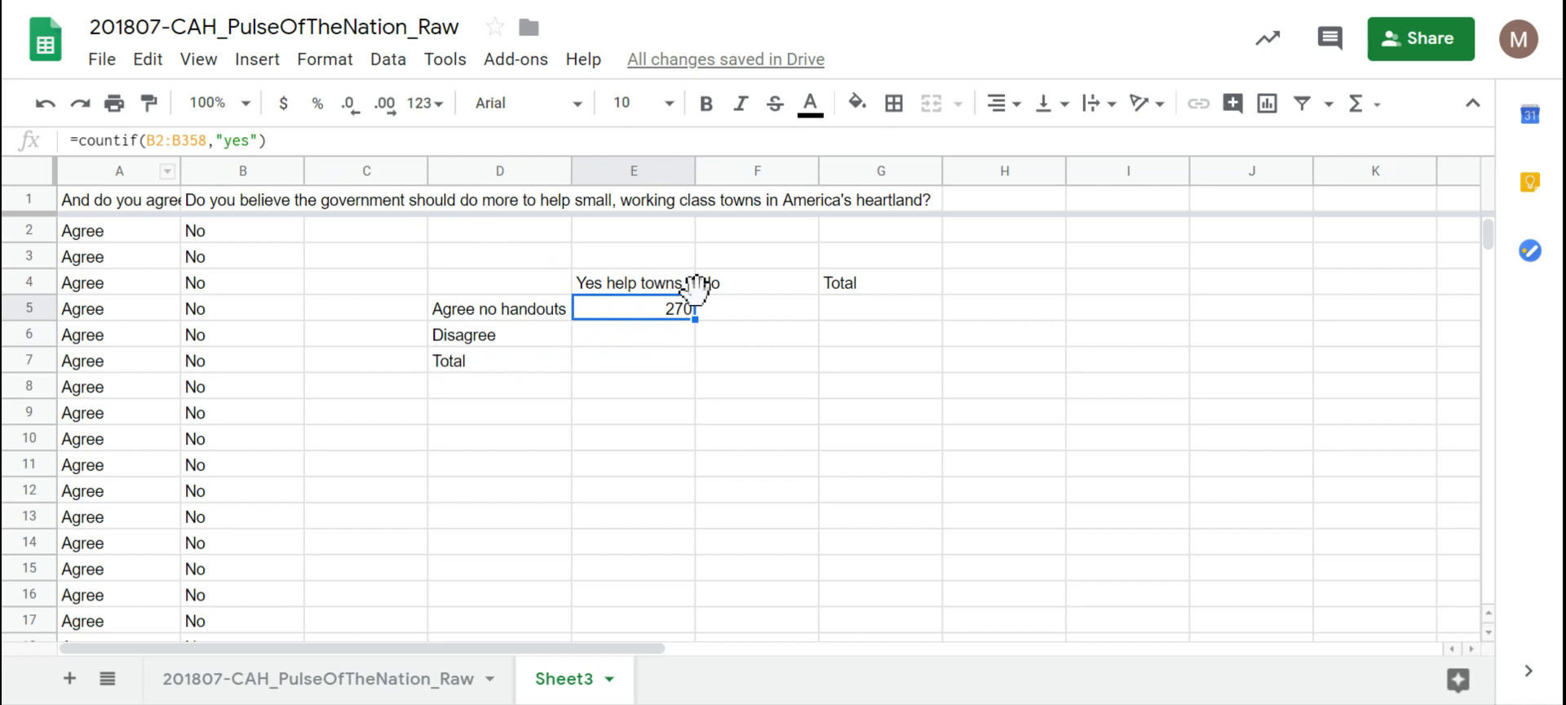
click(747, 316)
click(520, 316)
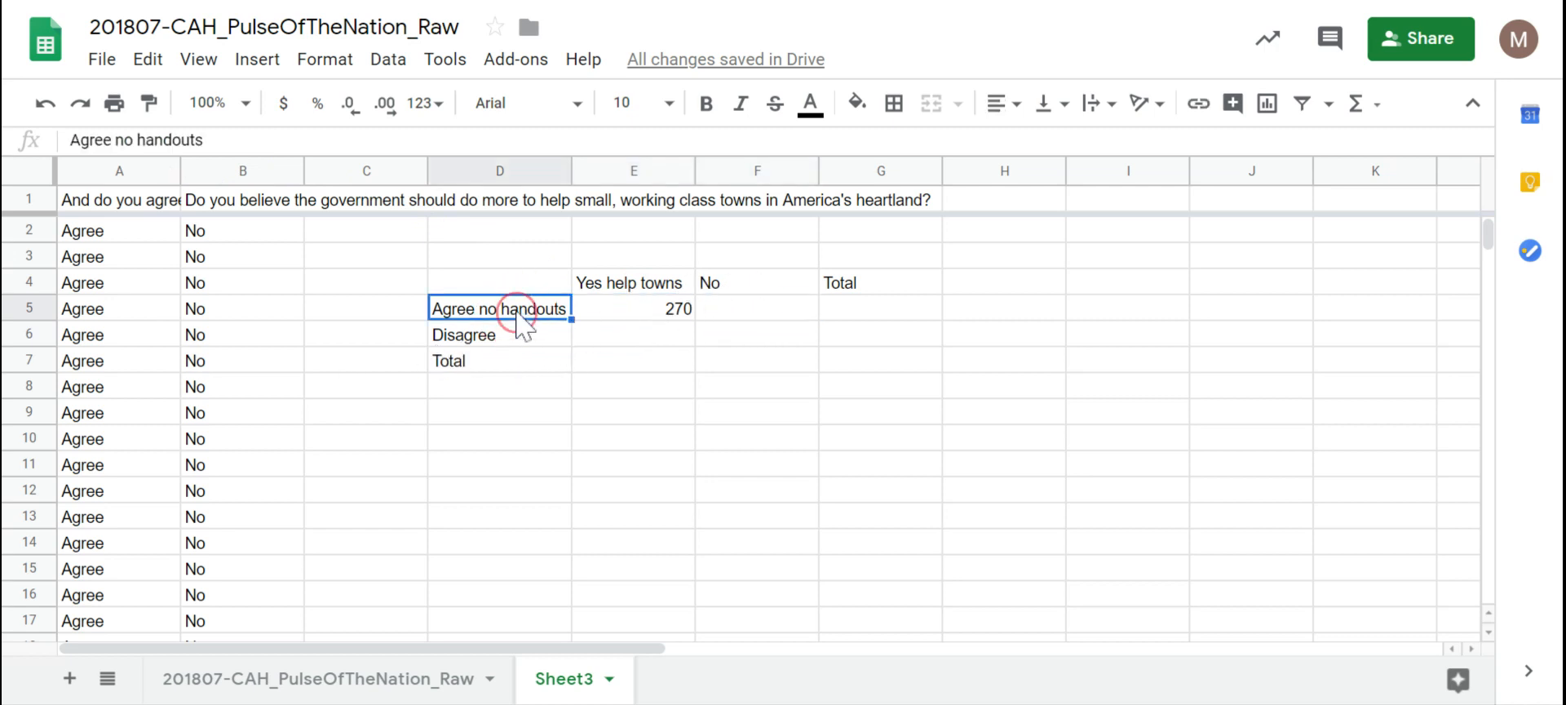
Step: Select the whole COUNTIF formula text of E5 in the formula bar
click(651, 309)
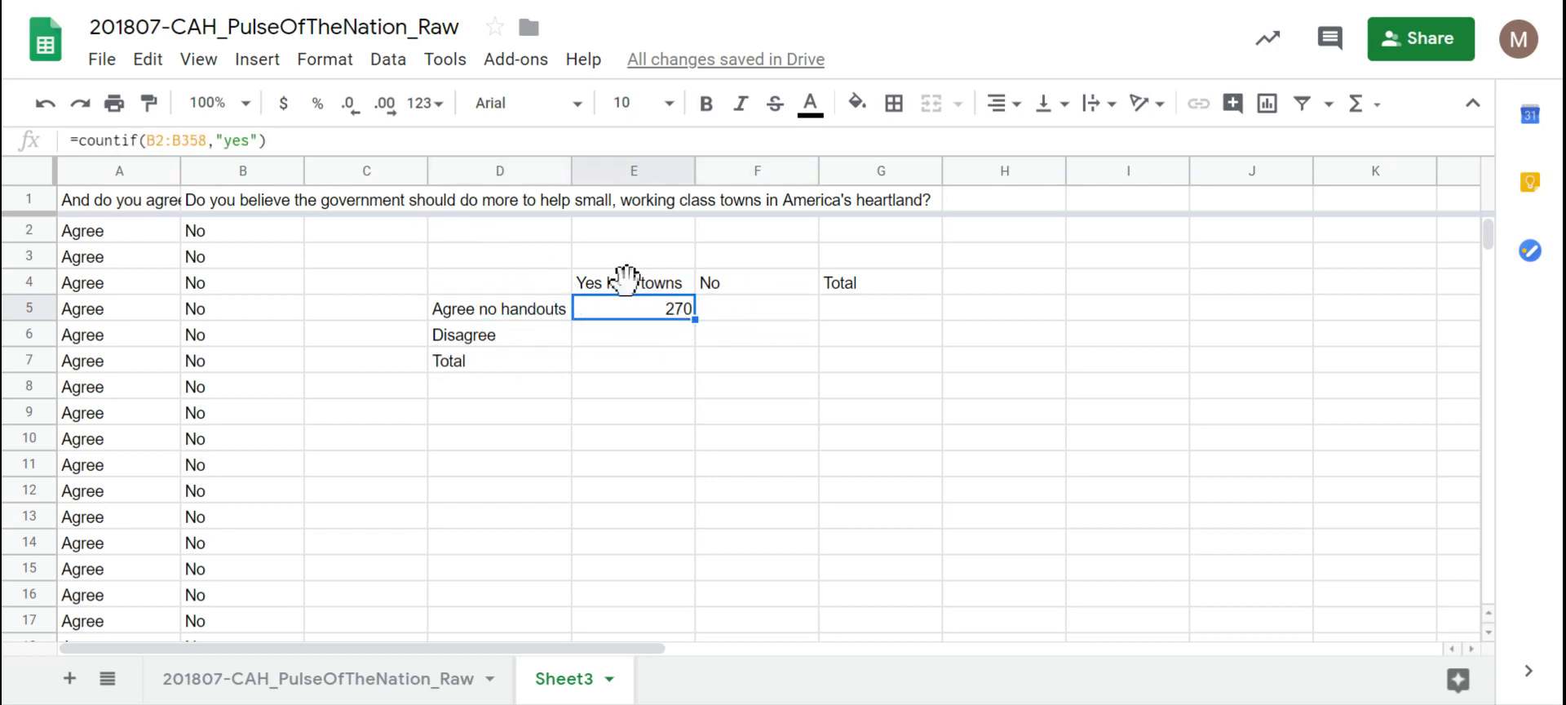
click(292, 143)
drag(292, 143, 36, 144)
key(ctrl+c)
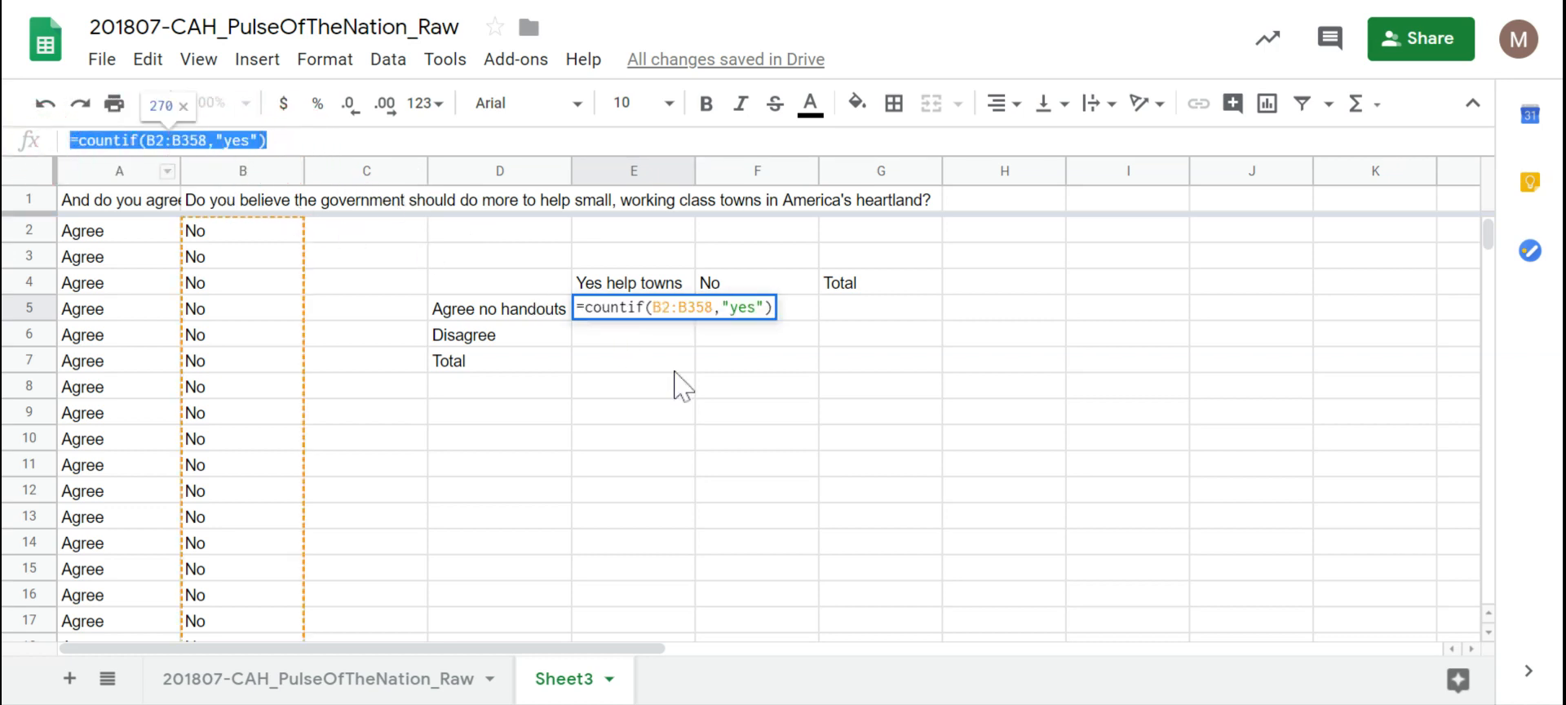
Step: Paste the formula into F5 and change its criterion to "no", giving 87
click(776, 335)
click(788, 315)
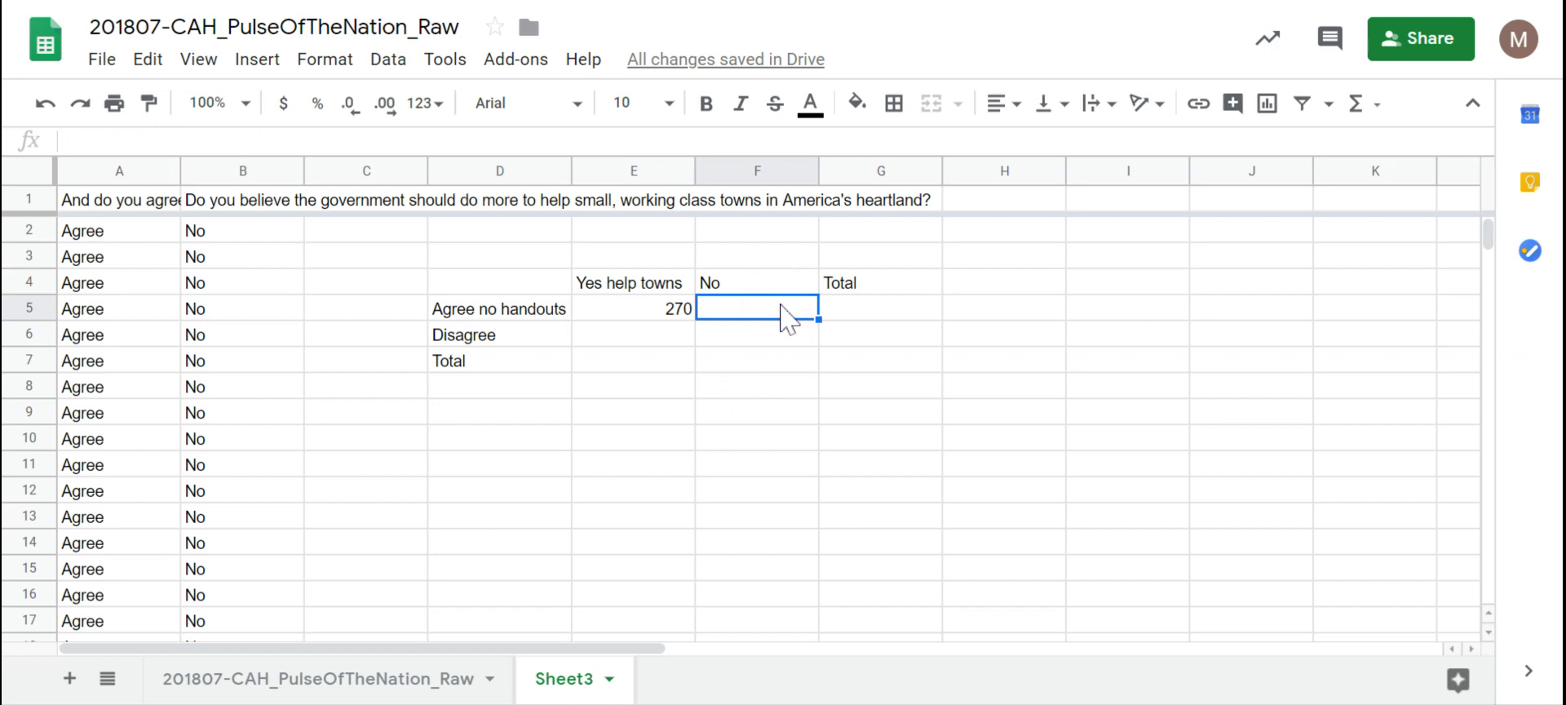
key(ctrl+v)
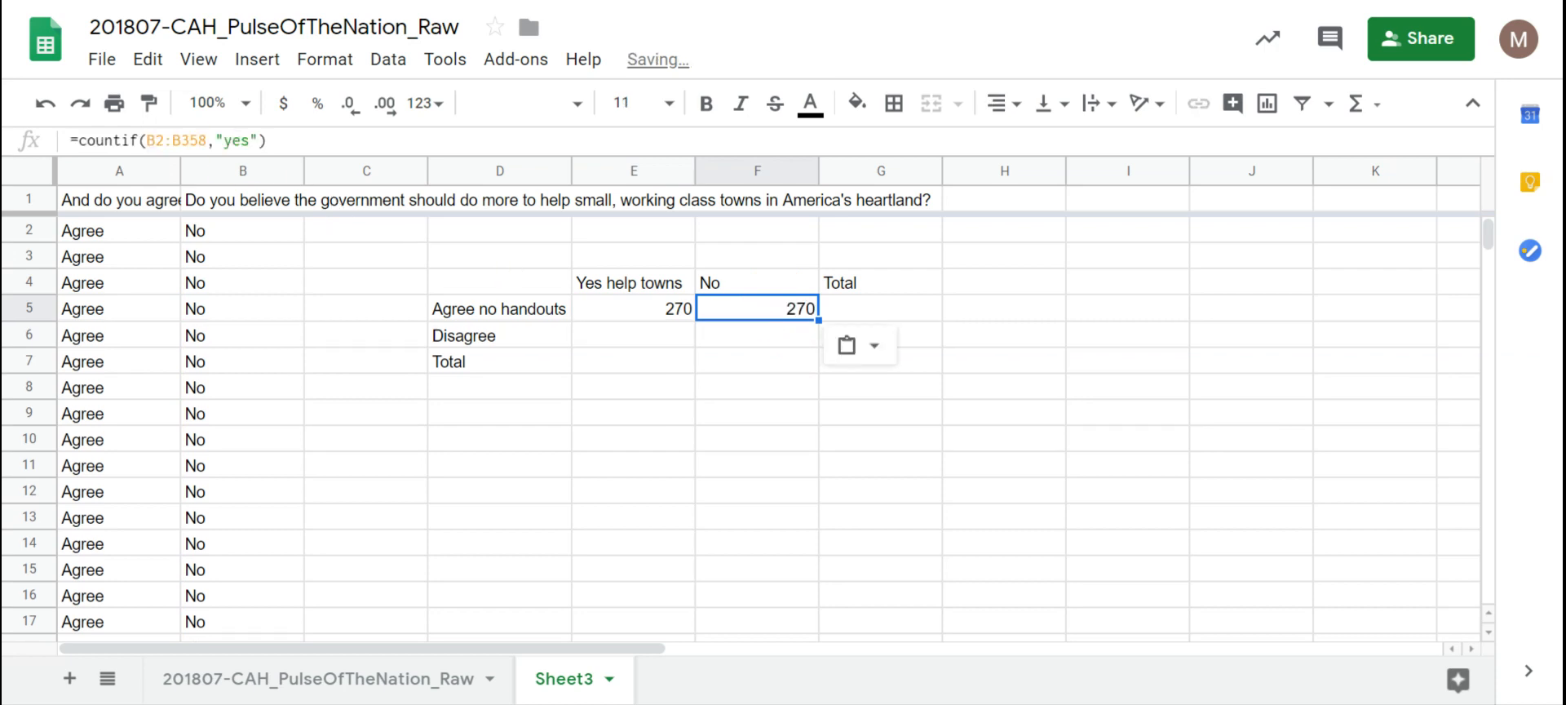
click(250, 141)
key(BackSpace)
key(BackSpace)
key(BackSpace)
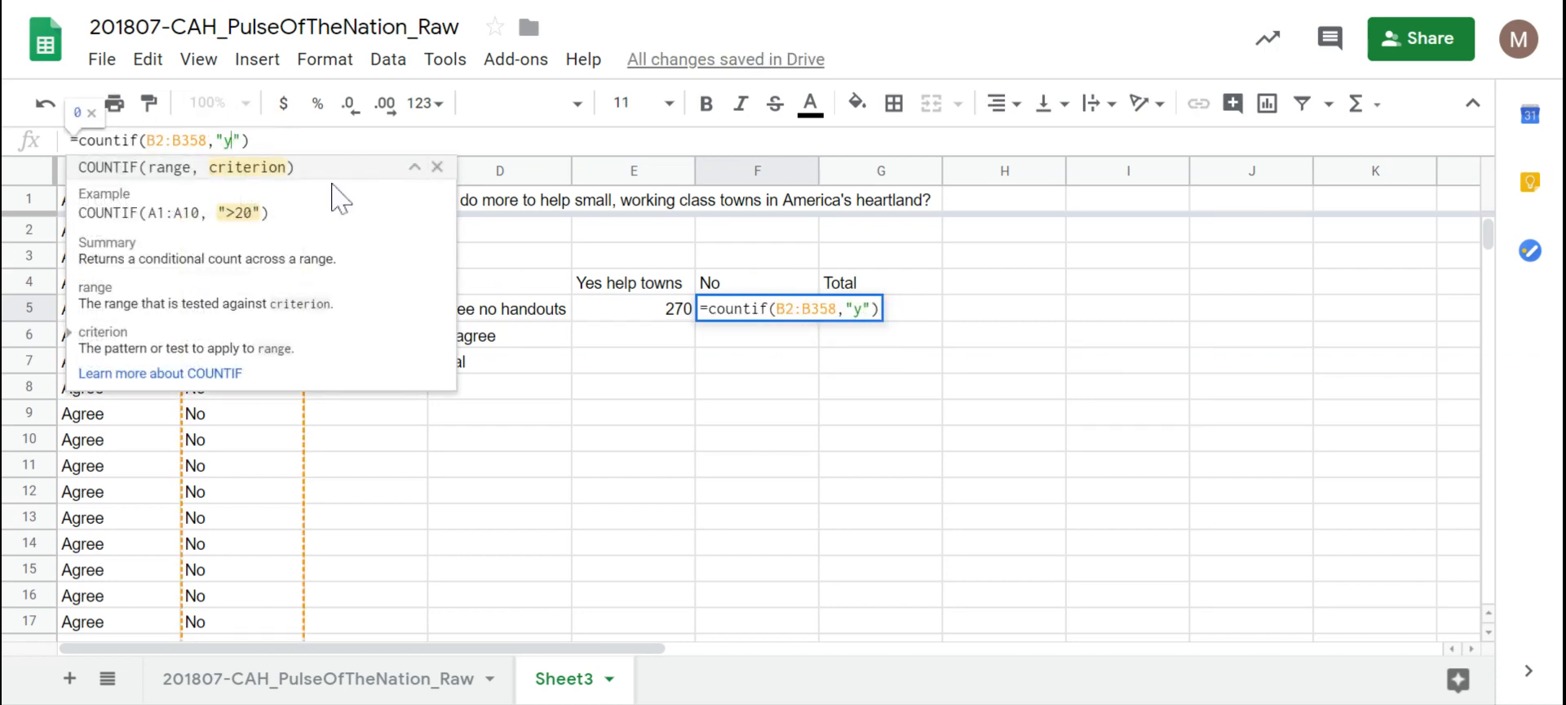
text(no)
key(Return)
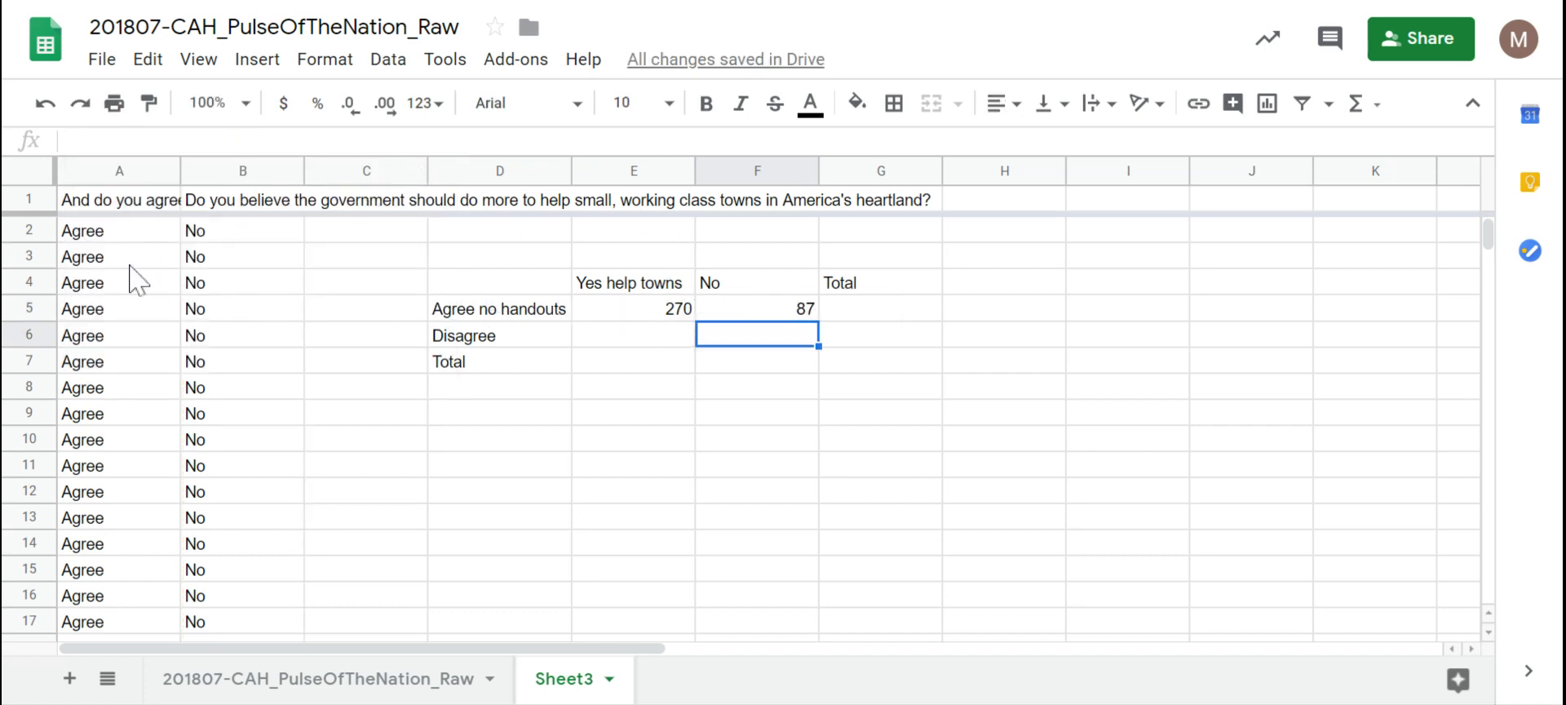
Step: Check F5's 87 formula, select E6, and scroll the sheet down
click(754, 303)
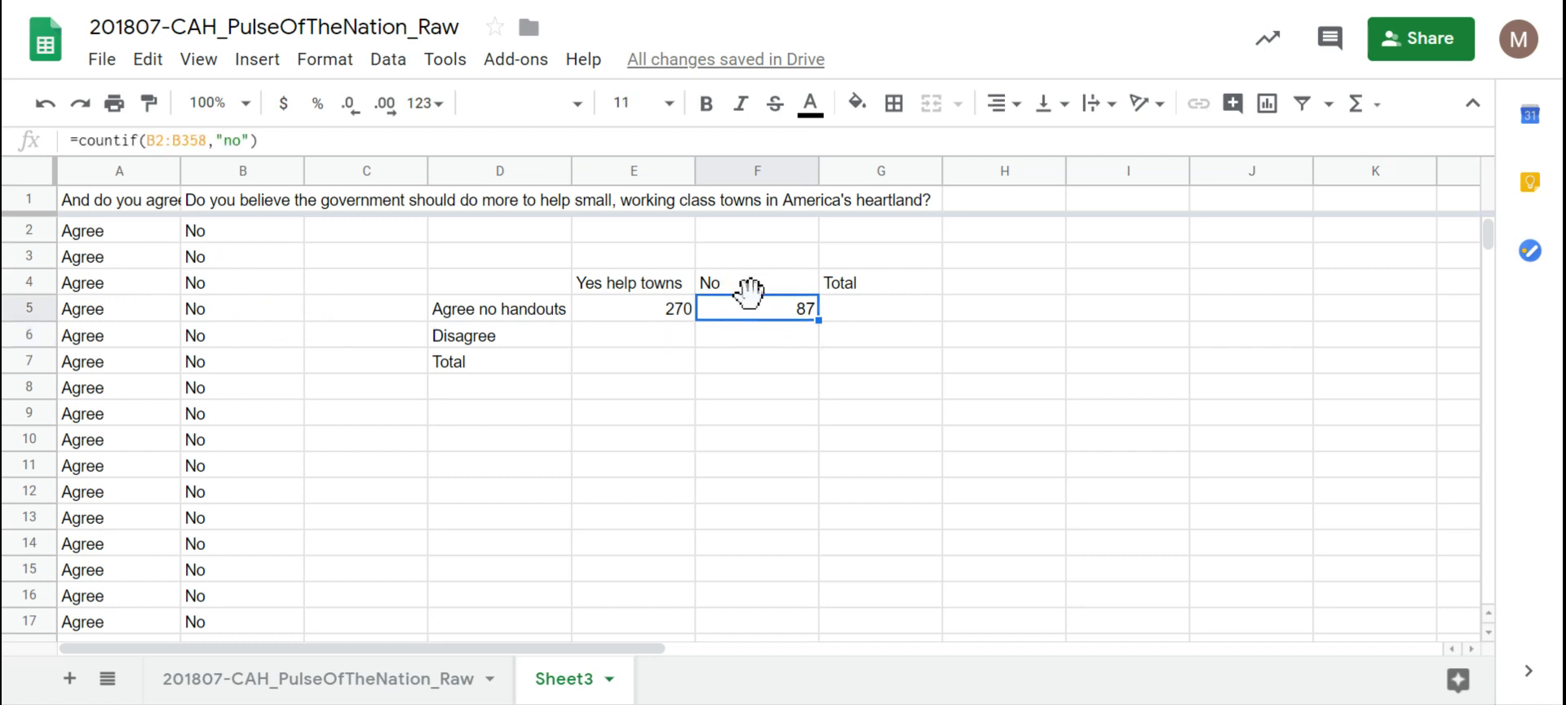
click(622, 336)
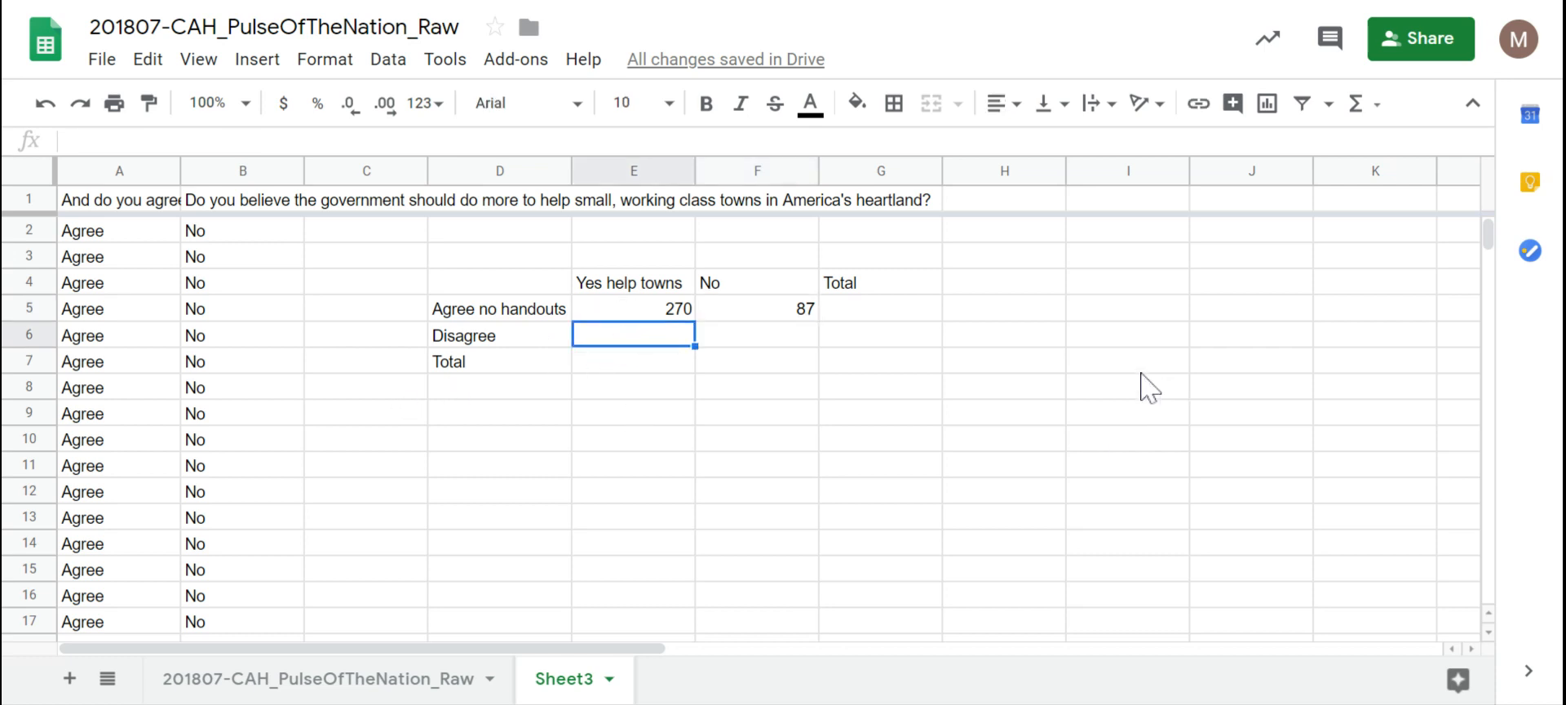
click(1488, 236)
drag(1489, 236, 1468, 393)
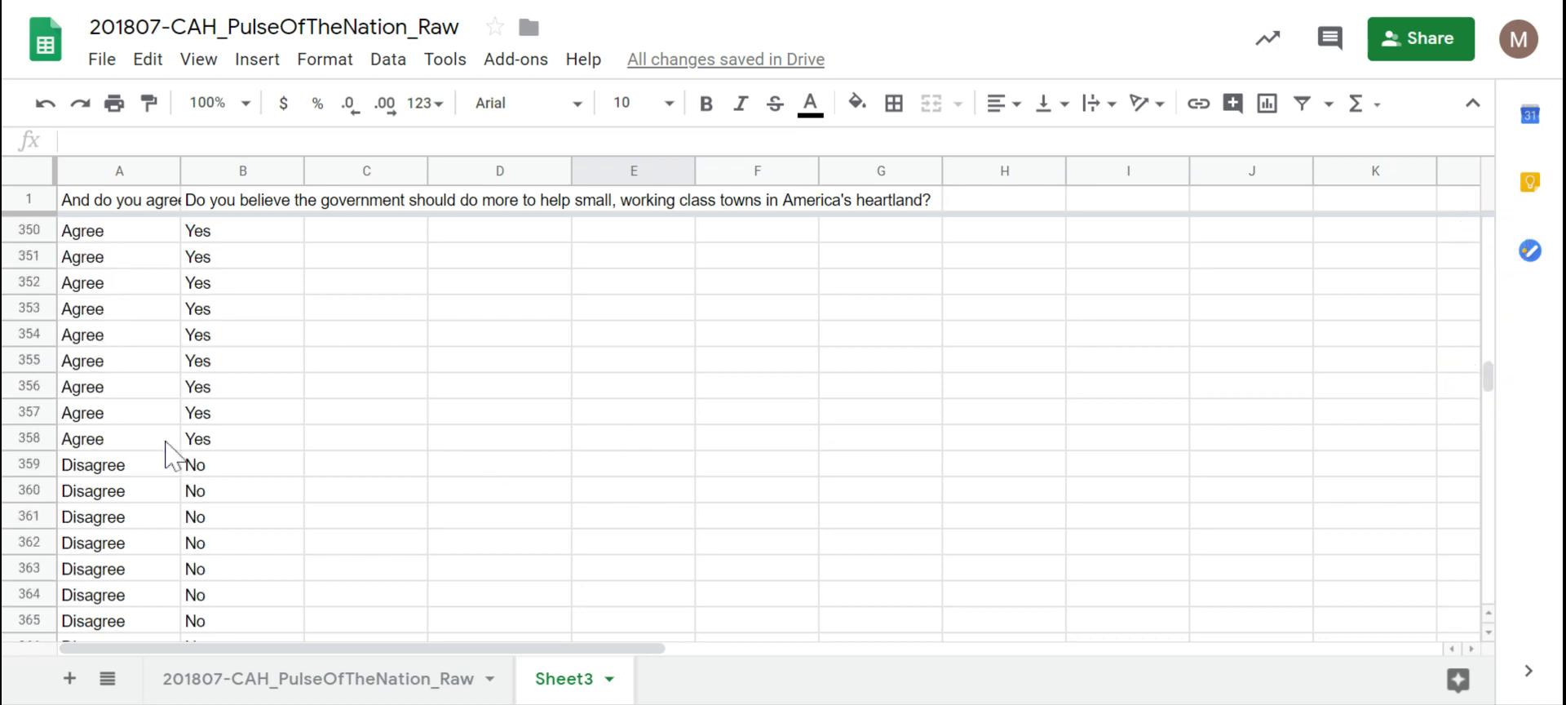
click(139, 461)
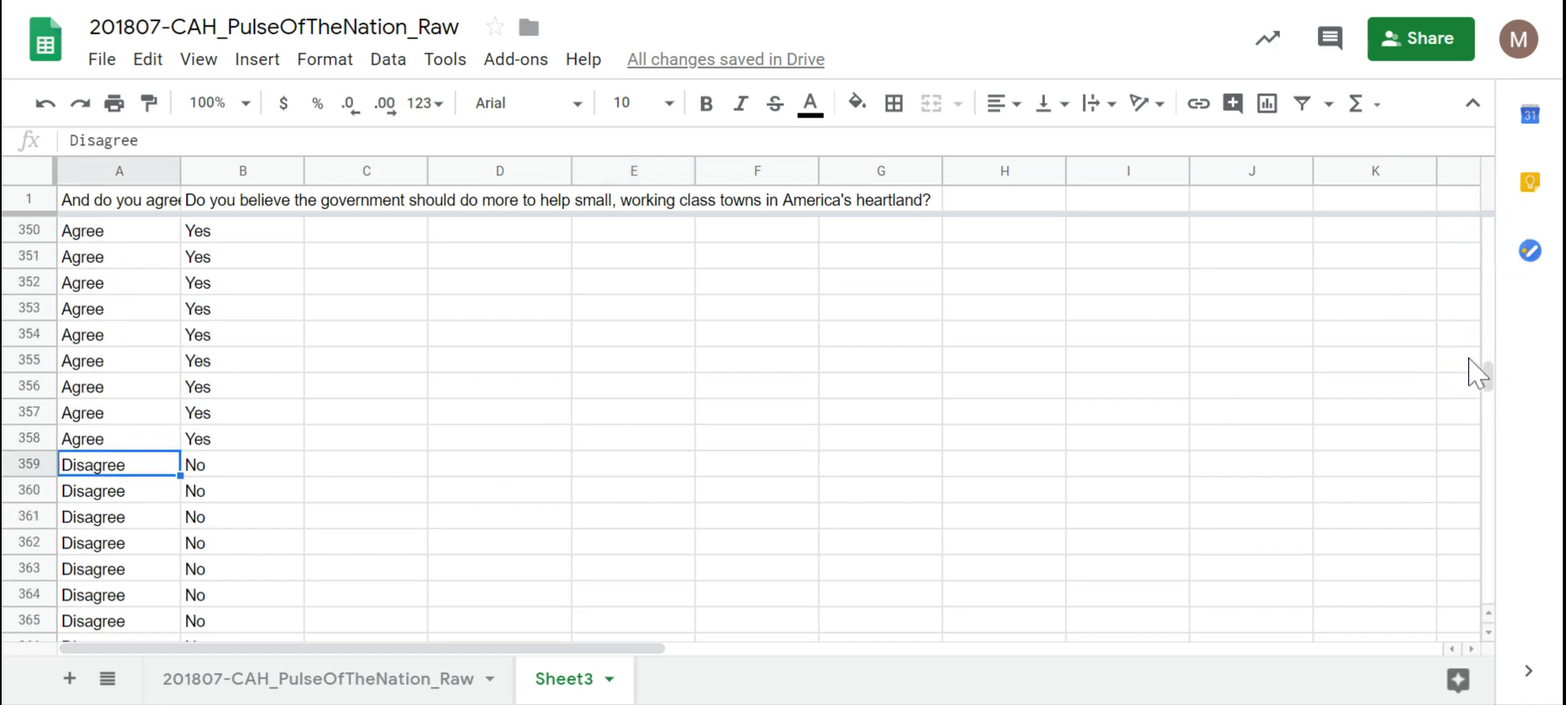
drag(1486, 373, 1493, 504)
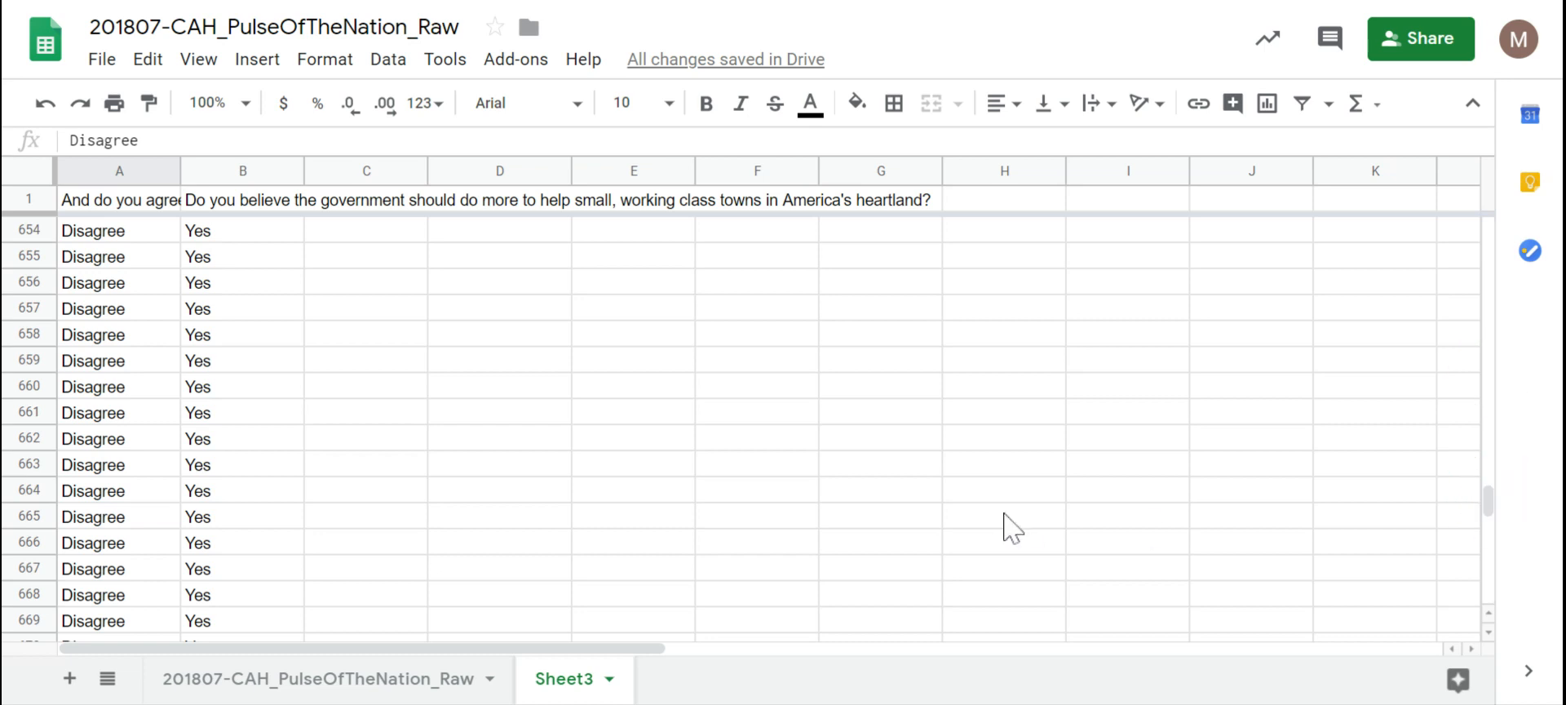
scroll(1012, 528, down, 4)
click(86, 491)
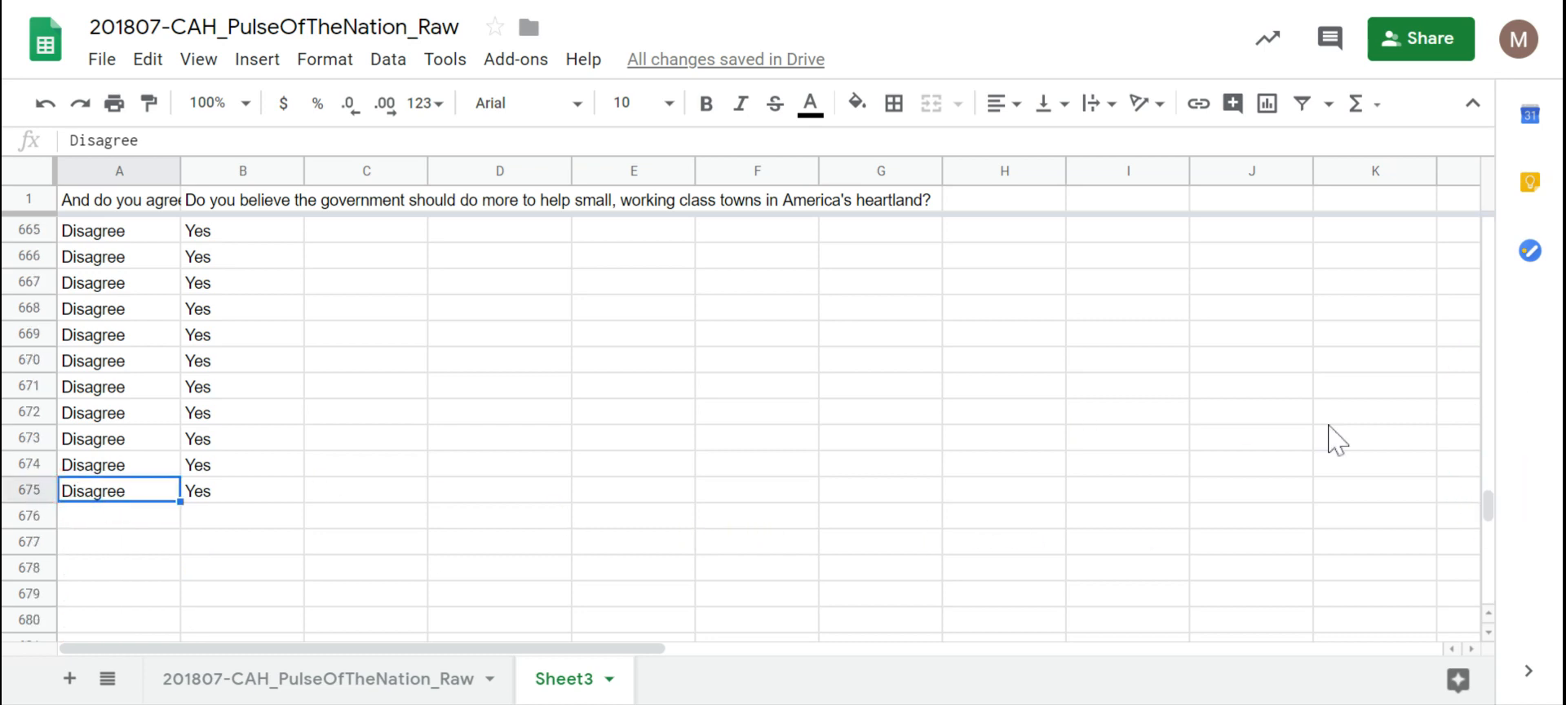
drag(1492, 513, 1490, 244)
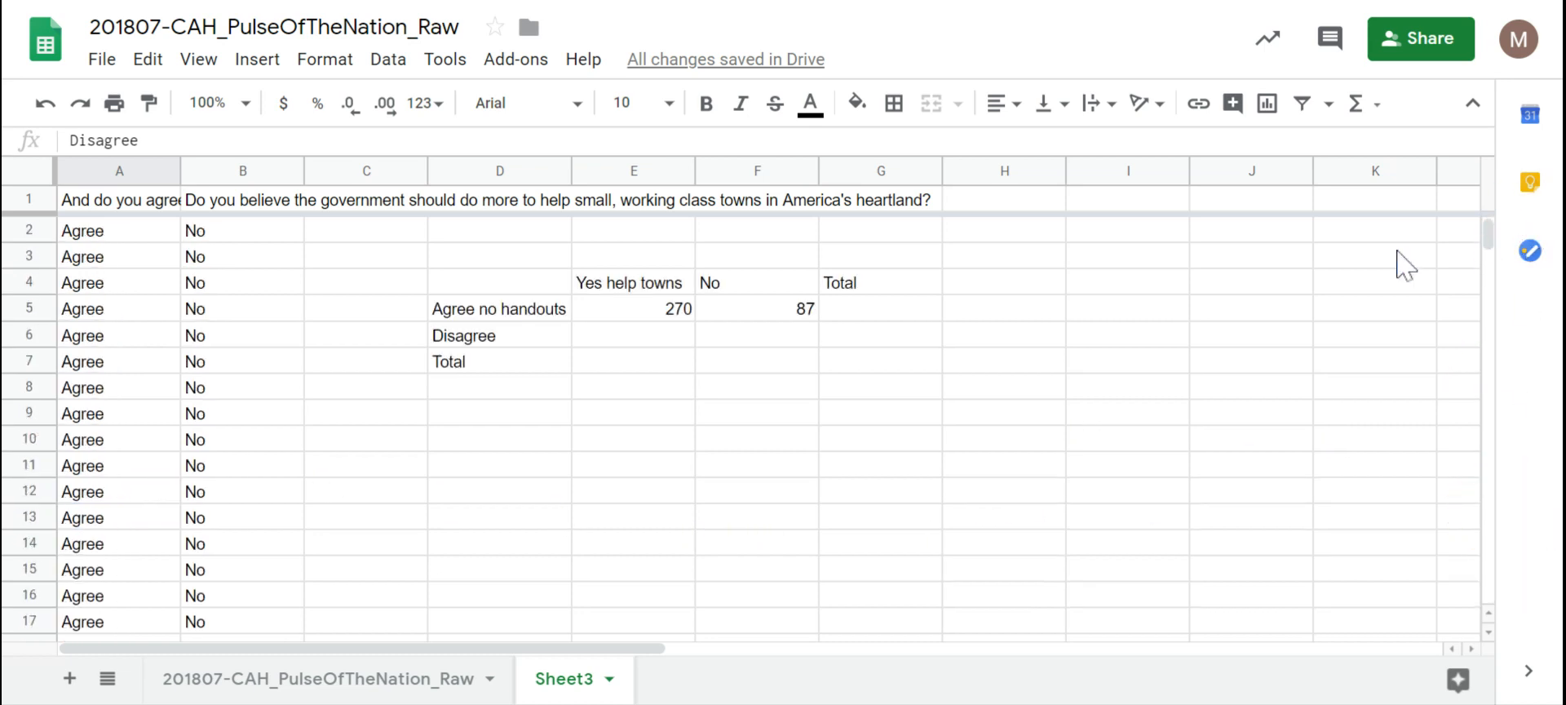
Step: Enter =countif(B358:B675,"yes") in E6 for a Disagree Yes count of 286
click(641, 337)
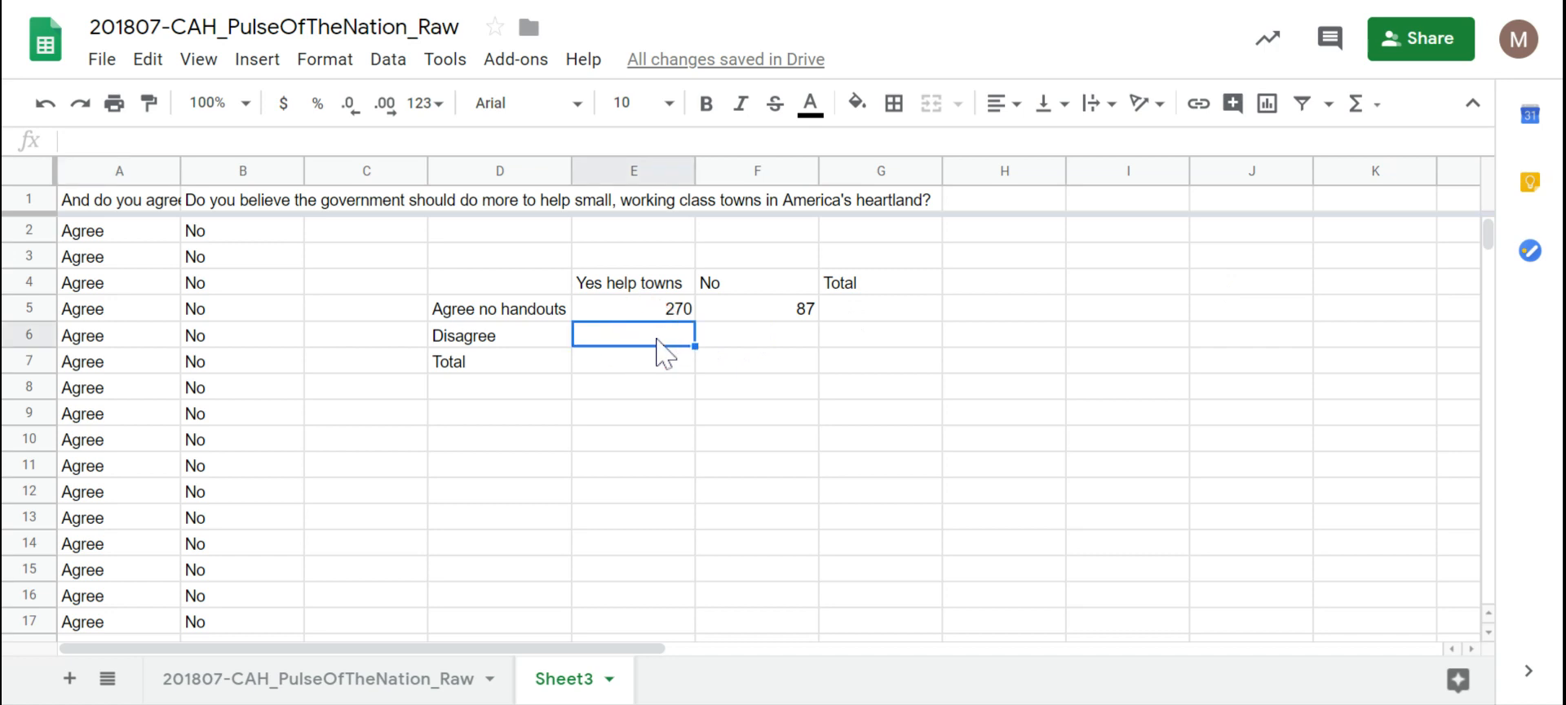
text(=countif(B)
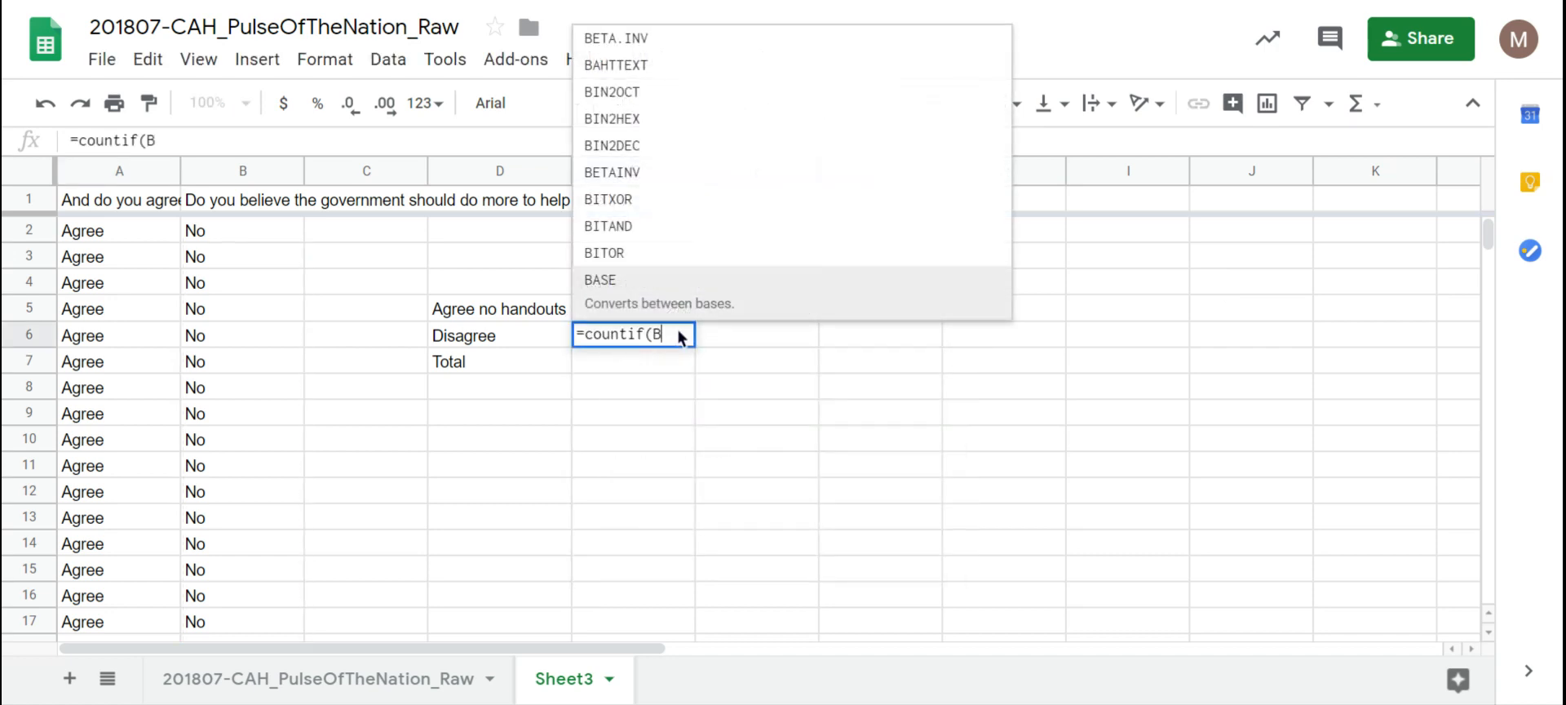
text(35)
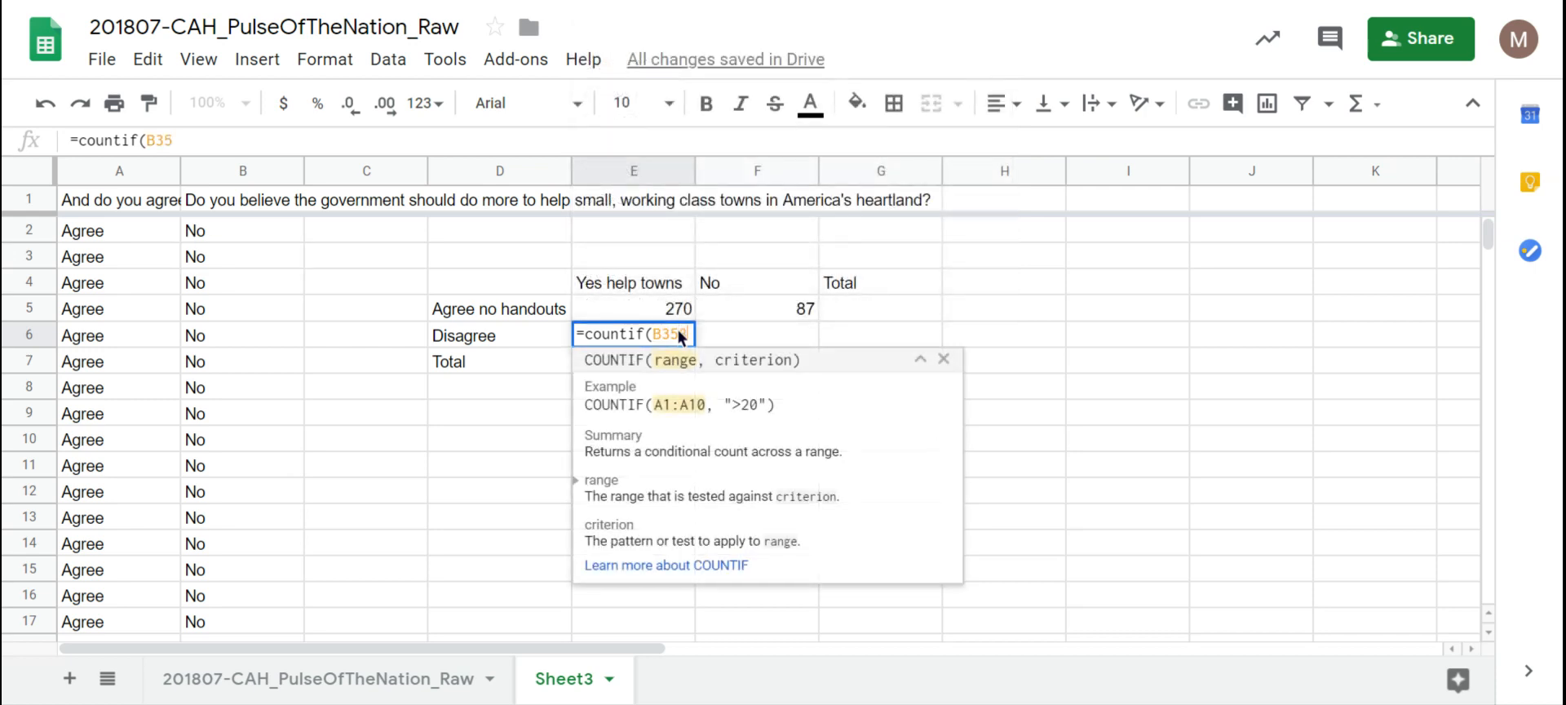
text(8:)
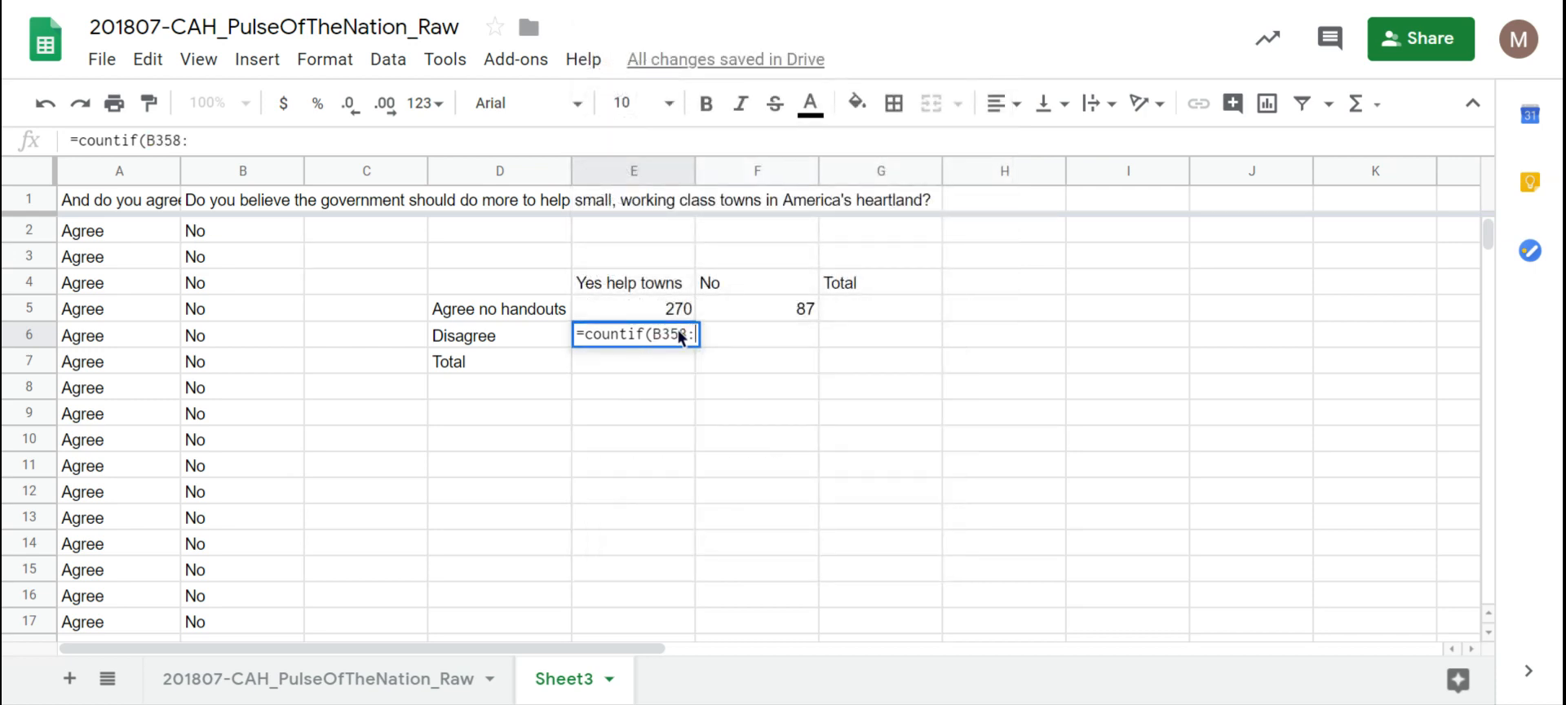
text(B)
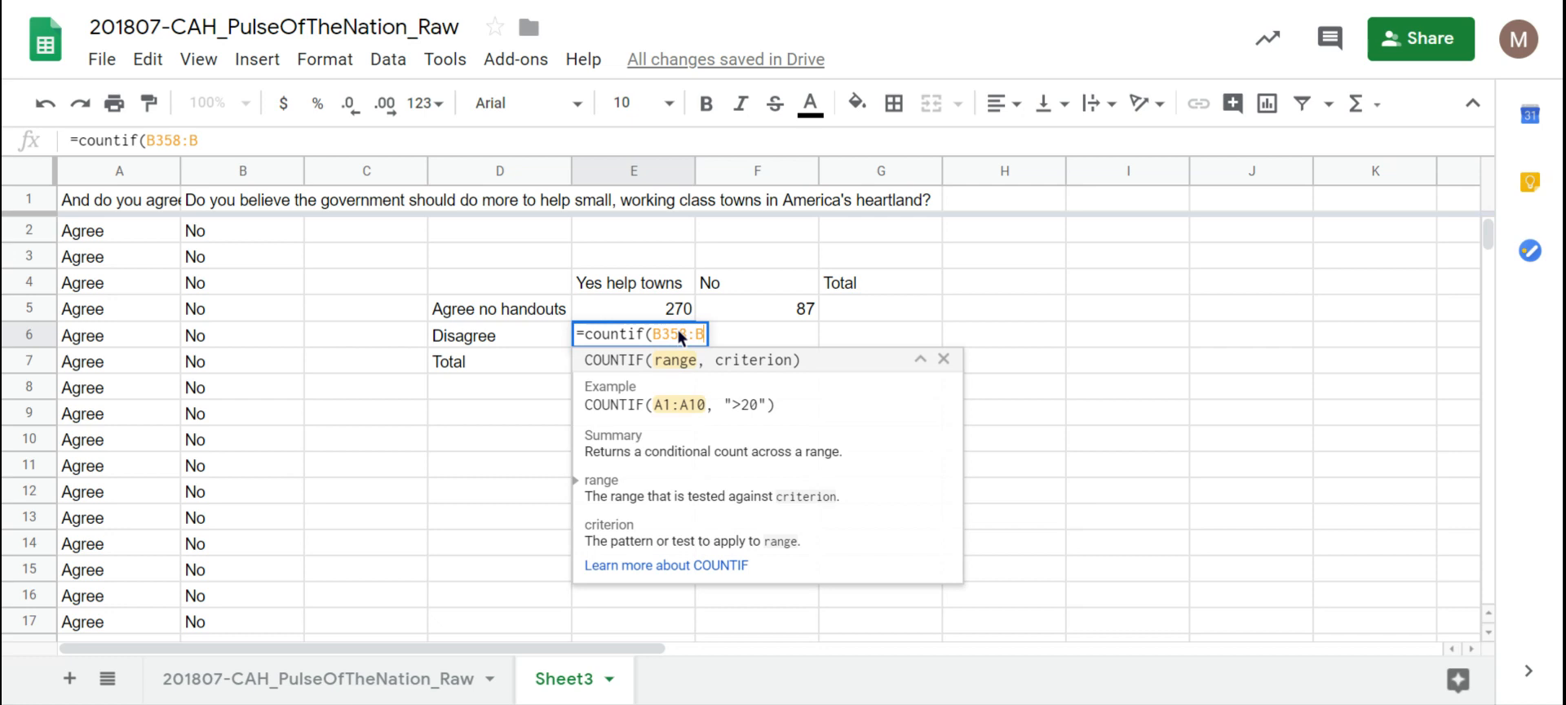
text(675,")
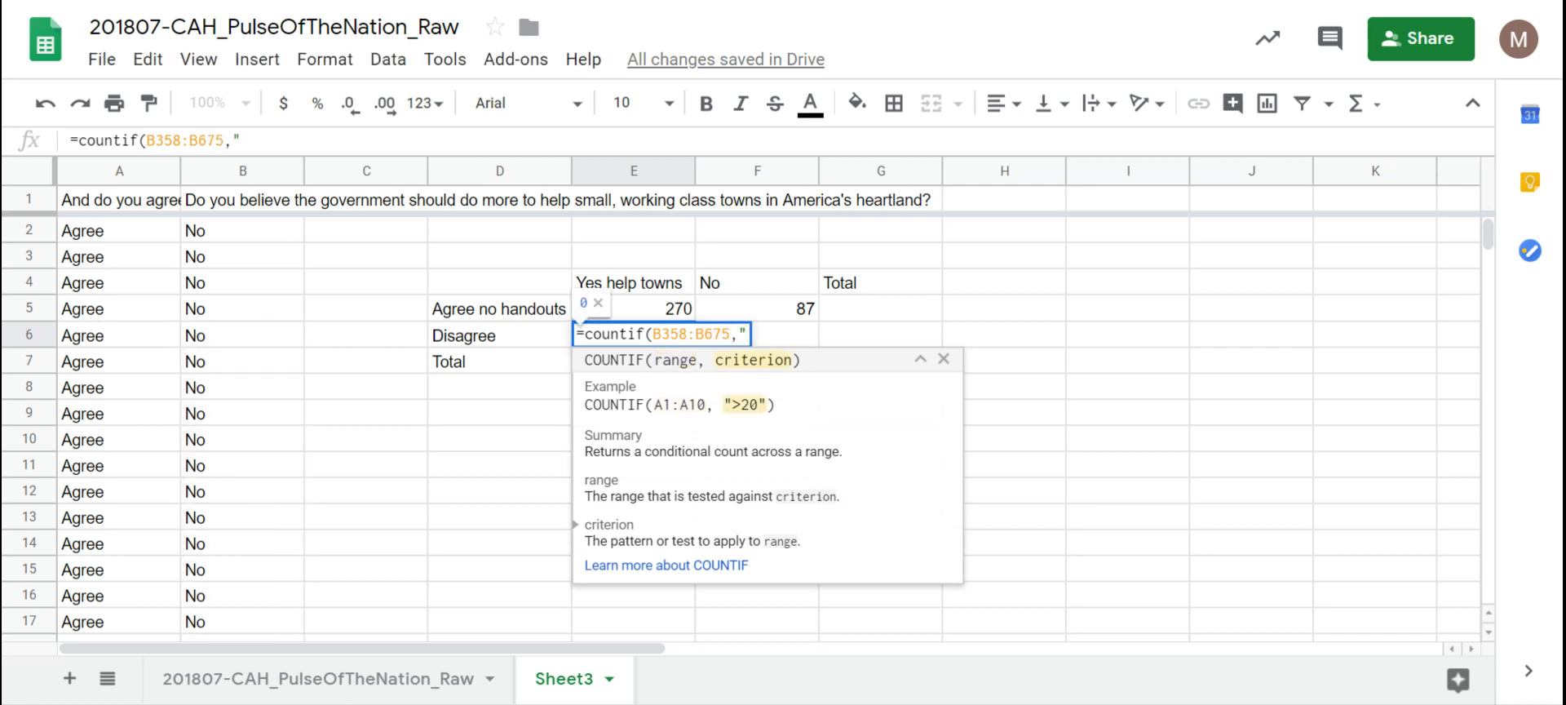
text(yes)
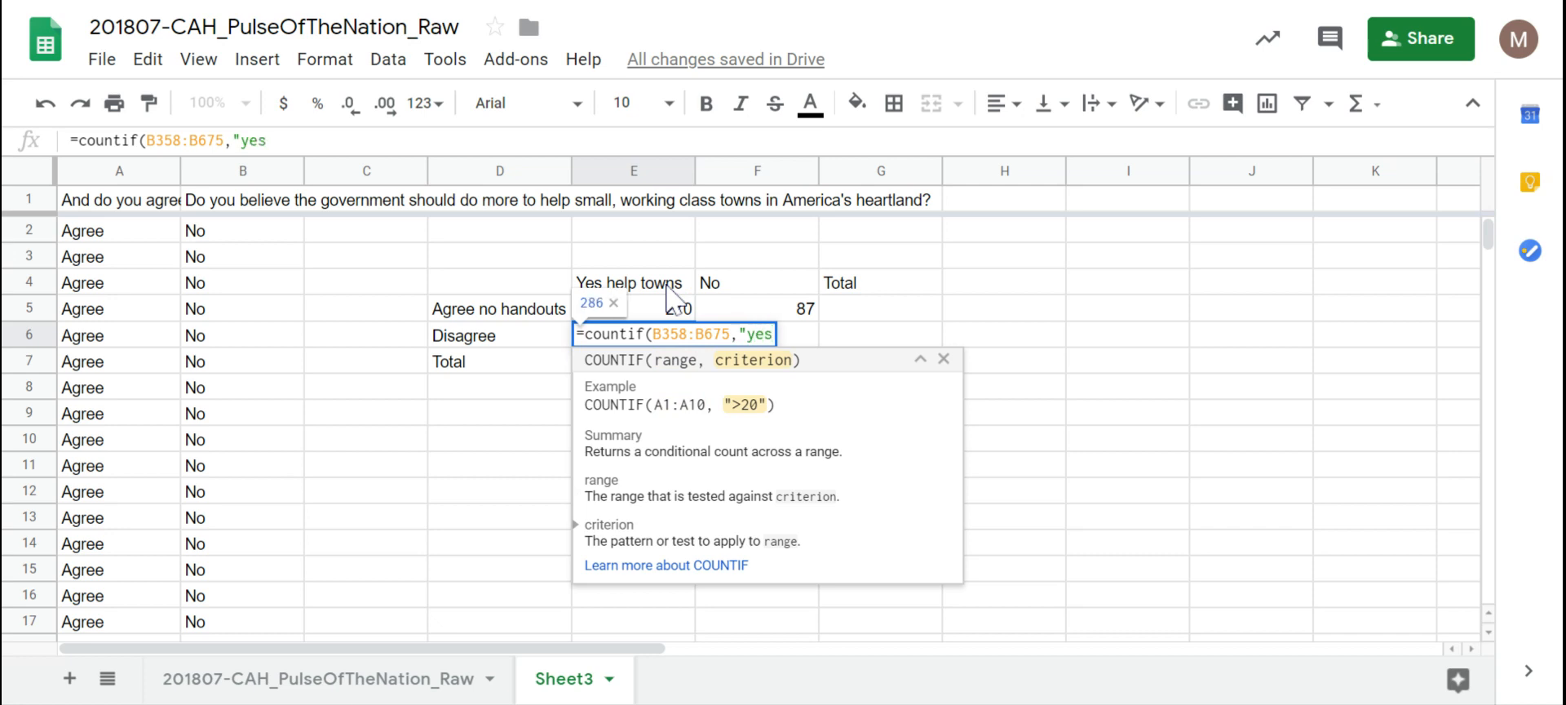
text("))
key(Return)
Step: Copy the Disagree Yes COUNTIF formula from E6's formula bar
click(718, 334)
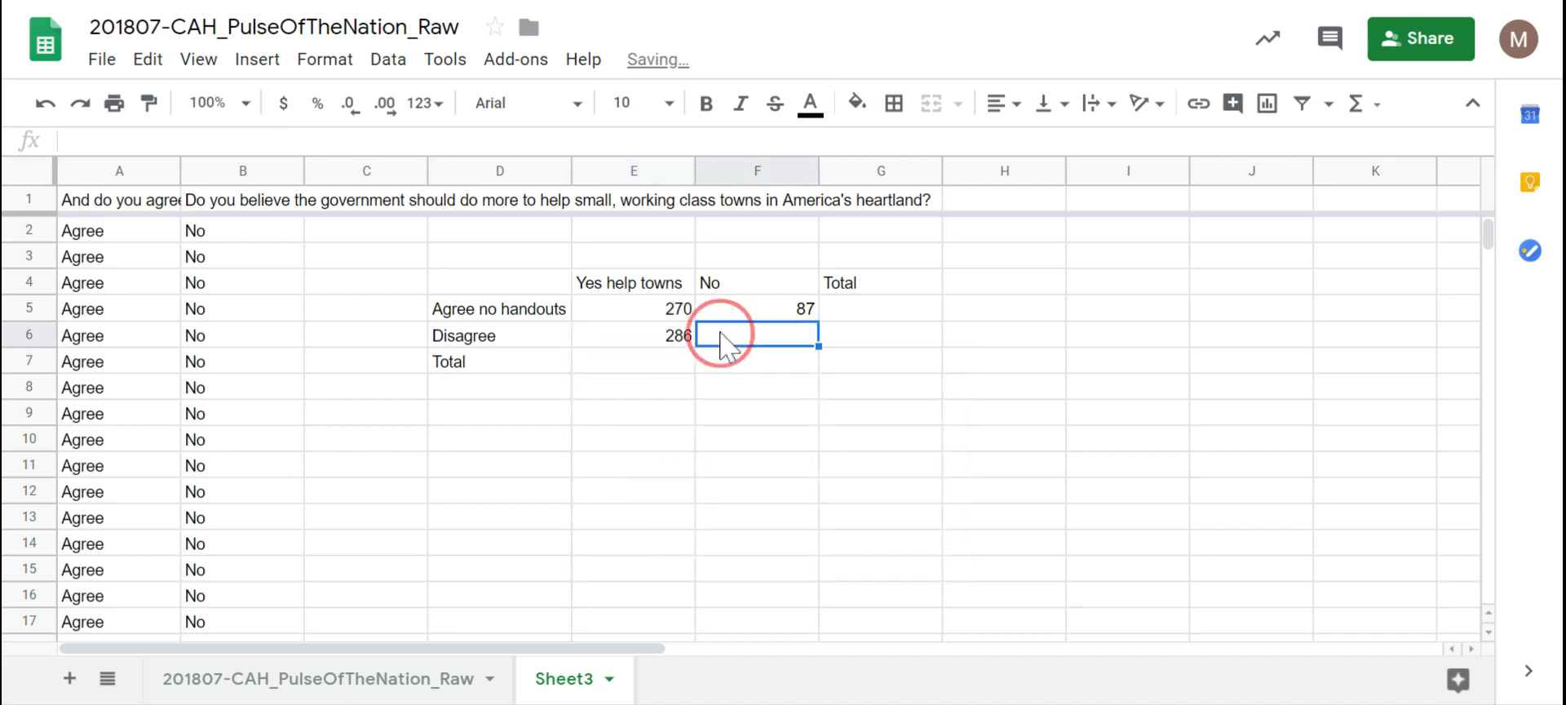
click(665, 338)
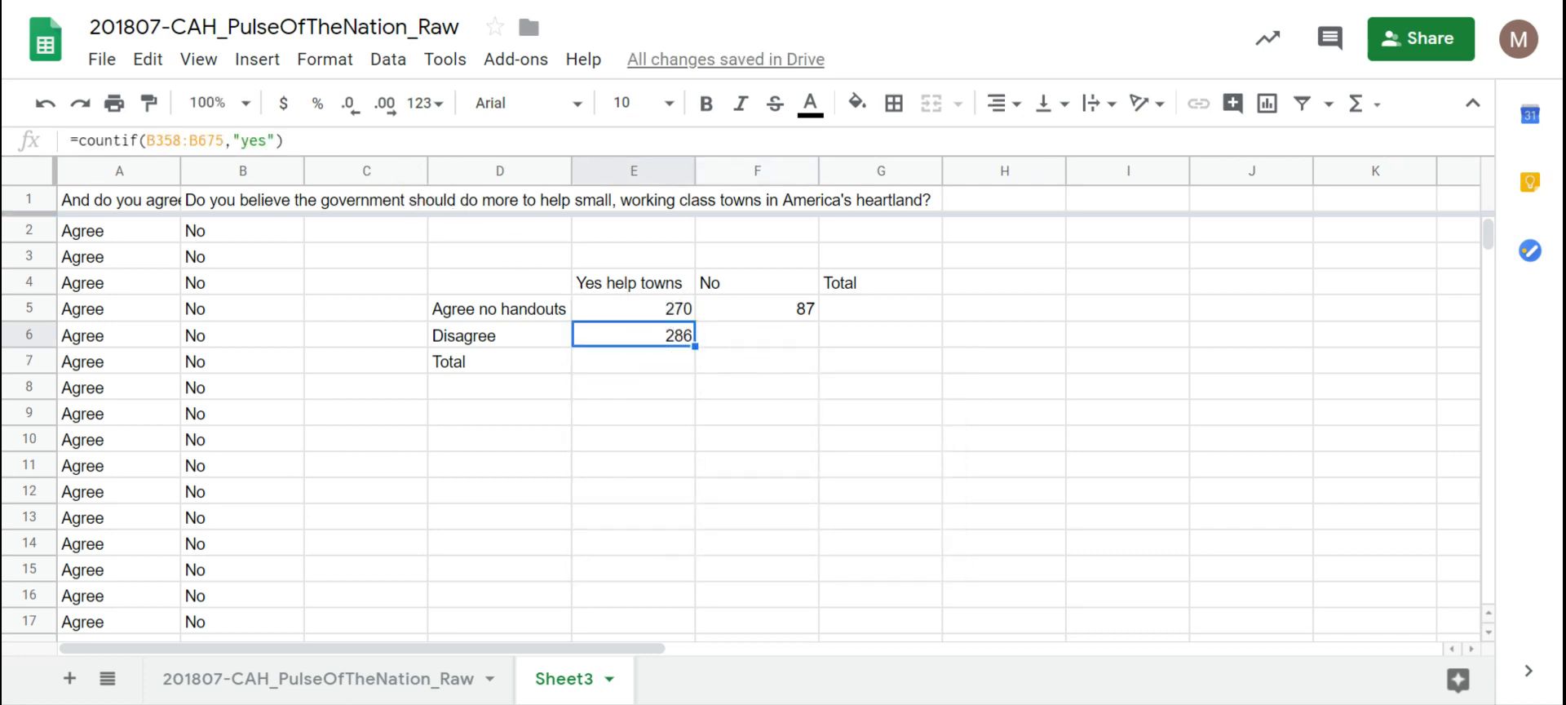
drag(287, 140, 53, 151)
key(ctrl+c)
click(809, 406)
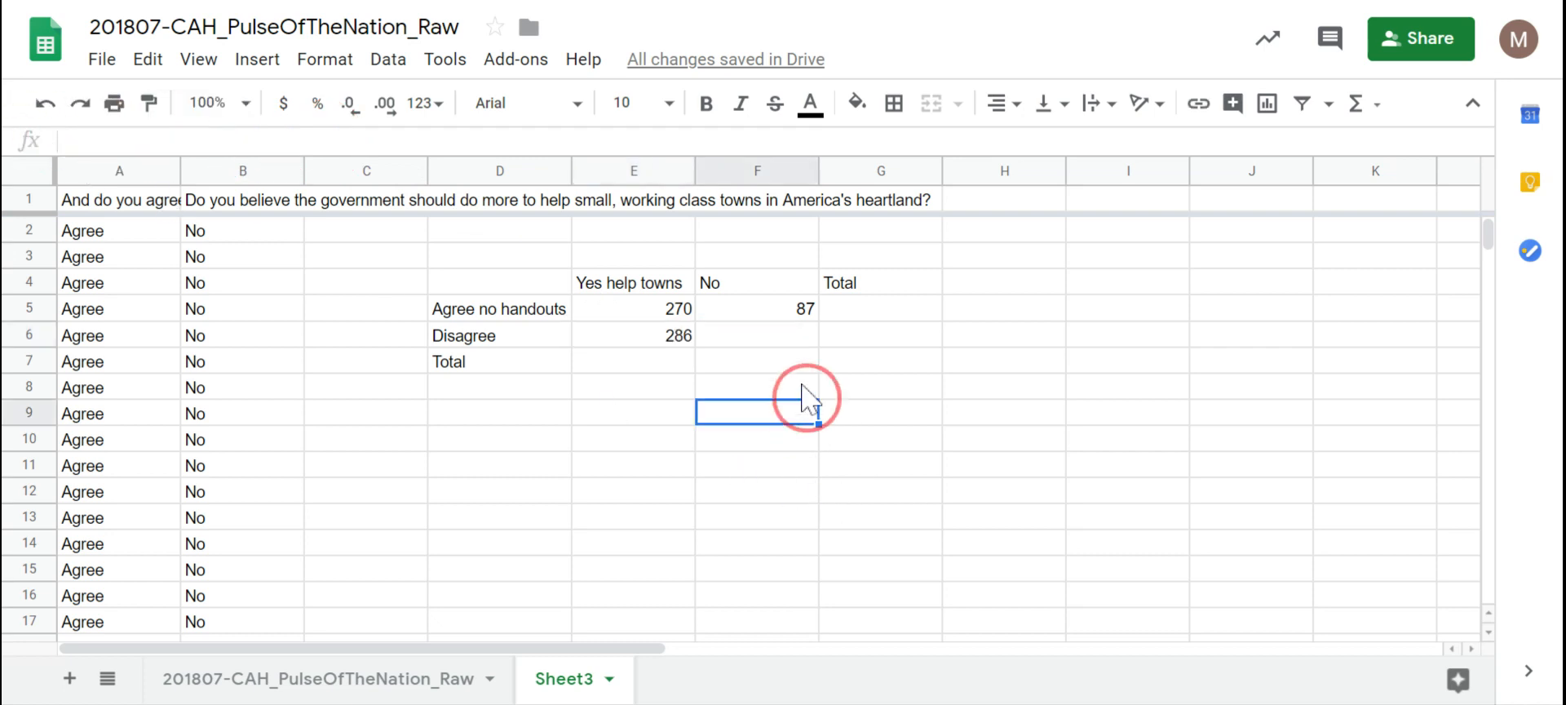
Step: Paste it into F6 and change the criterion to "no", giving 32
click(788, 333)
key(ctrl+v)
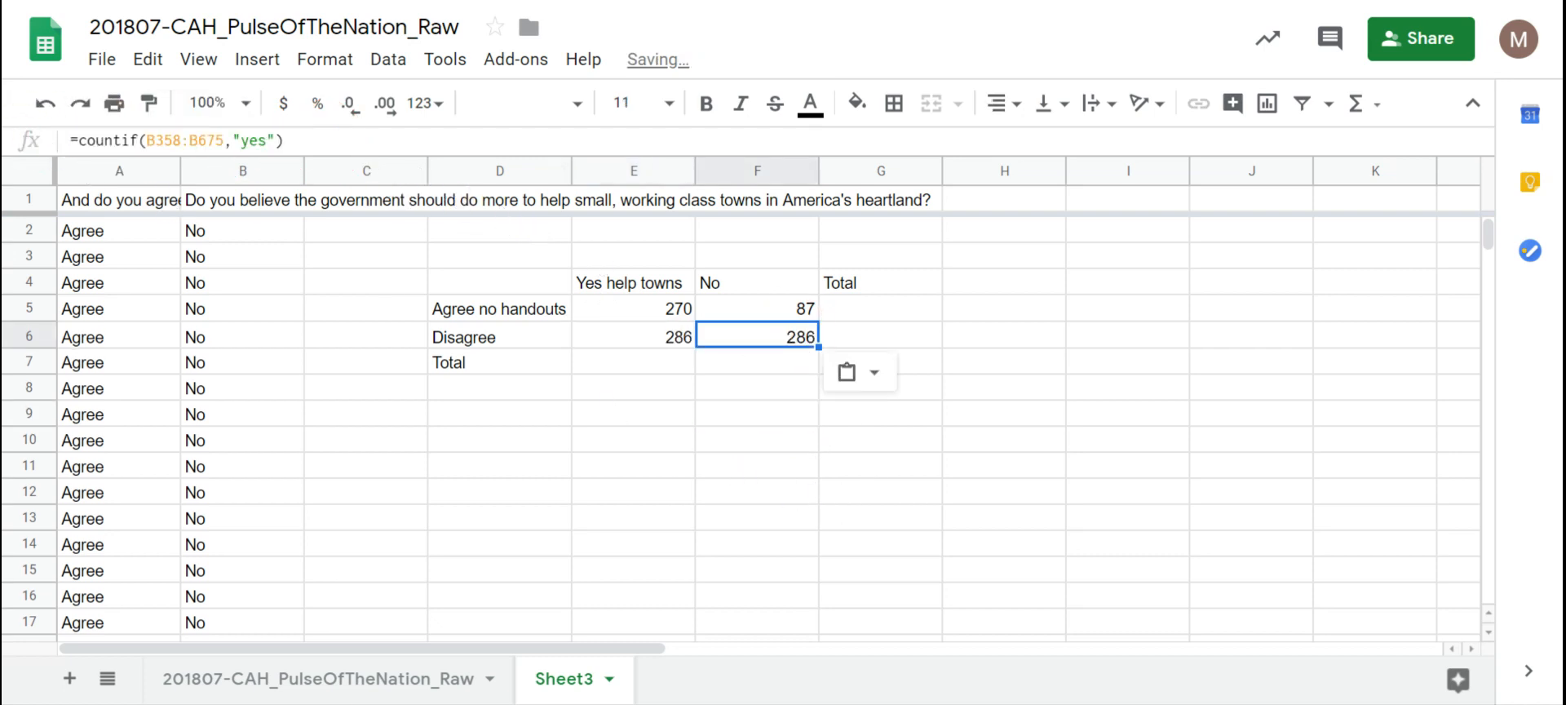
click(254, 140)
key(BackSpace)
key(BackSpace)
key(BackSpace)
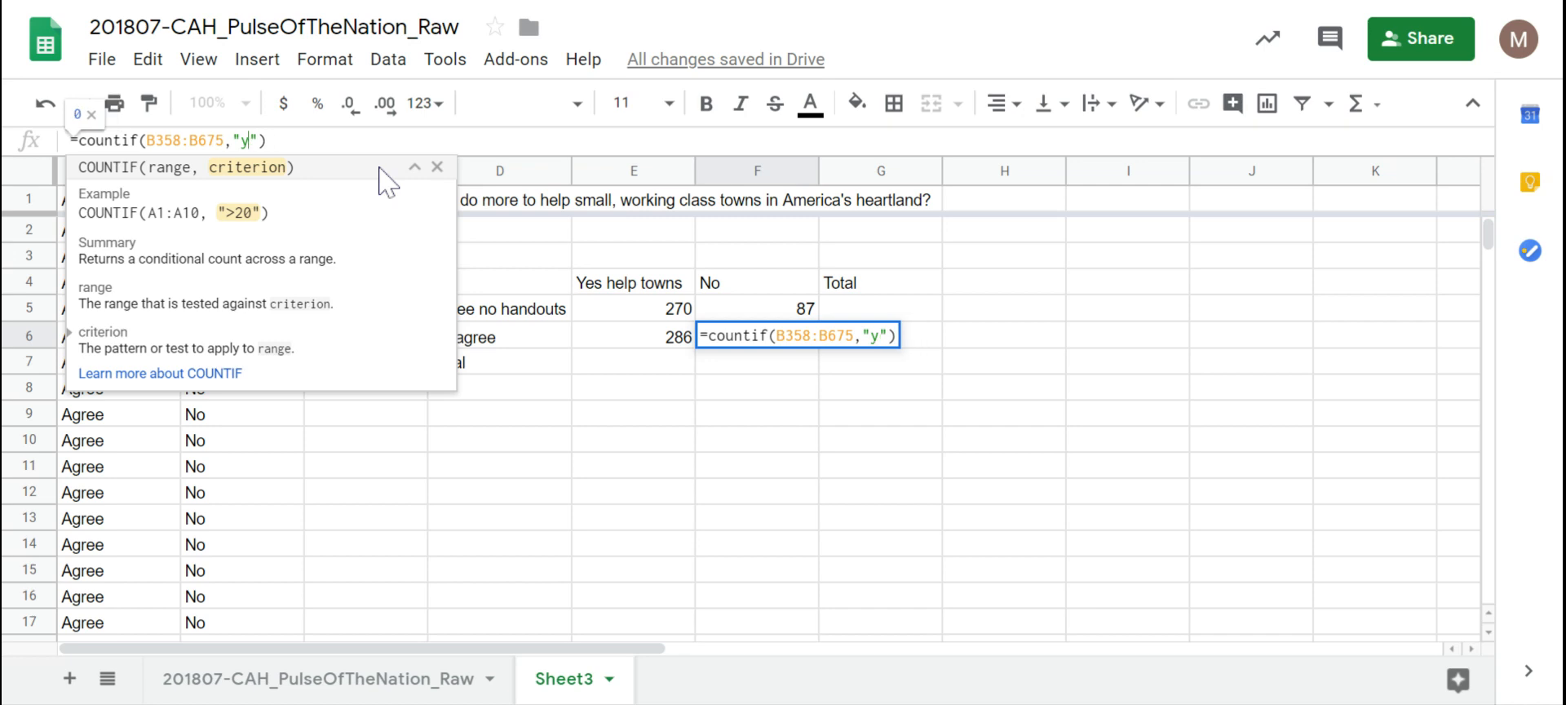
text(no)
key(Return)
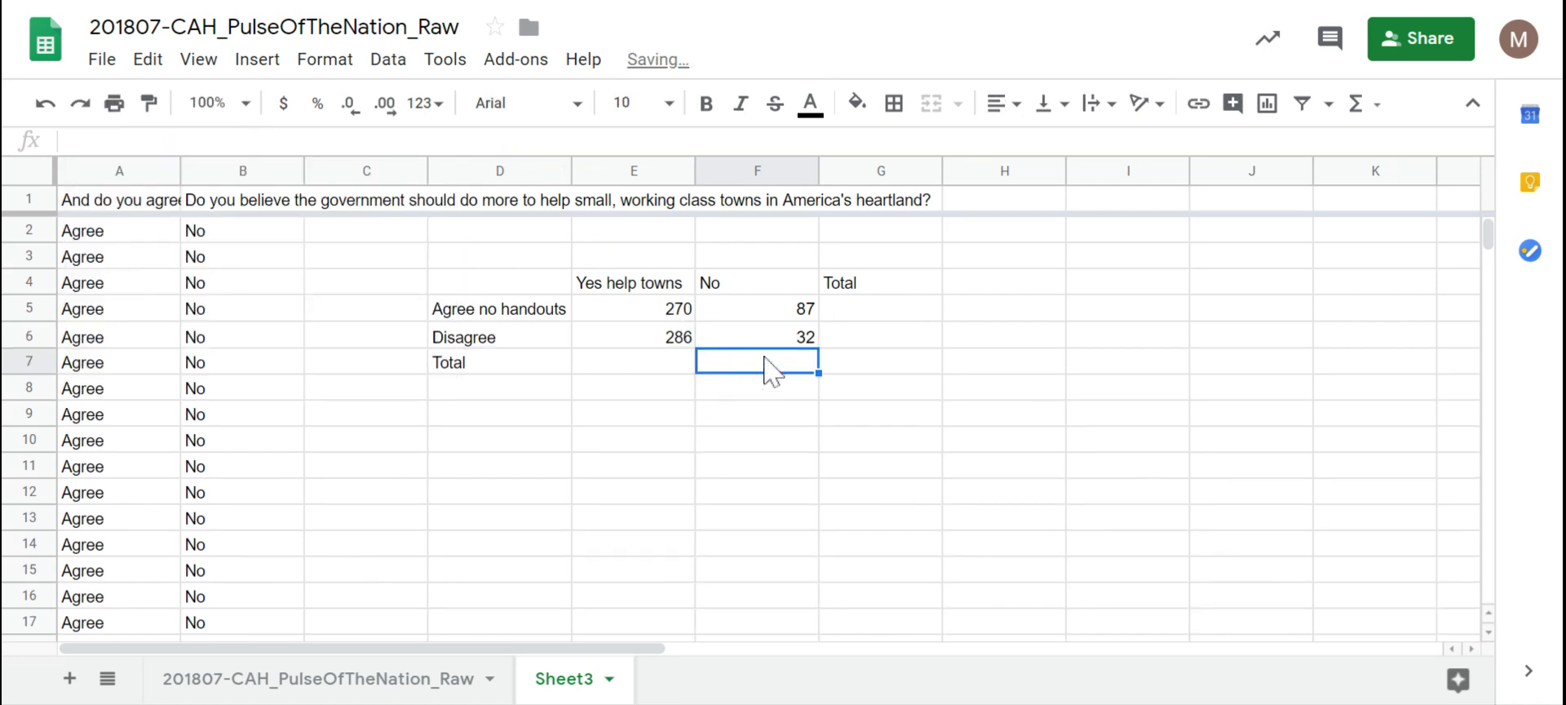
click(622, 368)
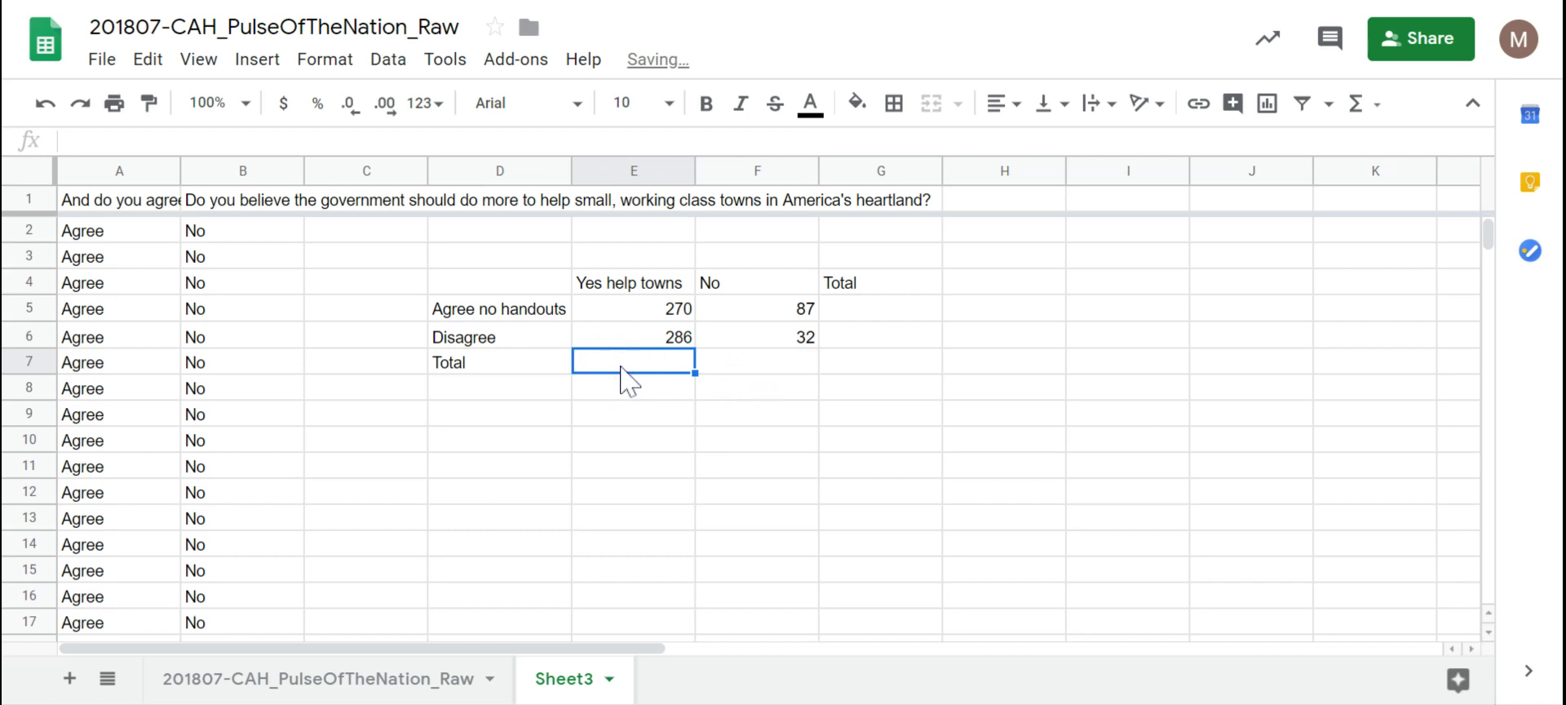
Step: Total the Yes help towns column in E7 with =E5+E6, giving 556
click(650, 305)
click(657, 341)
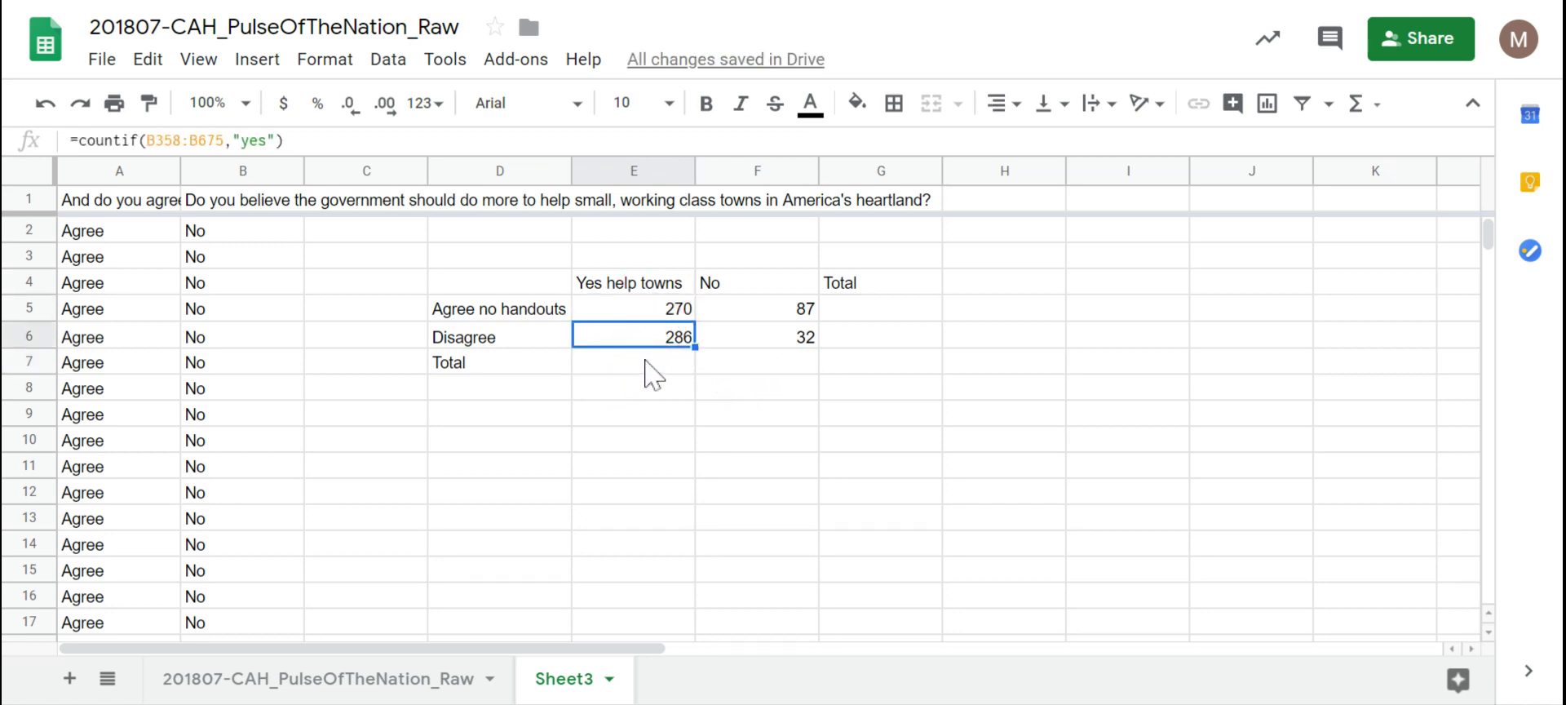
click(643, 367)
text(=E5)
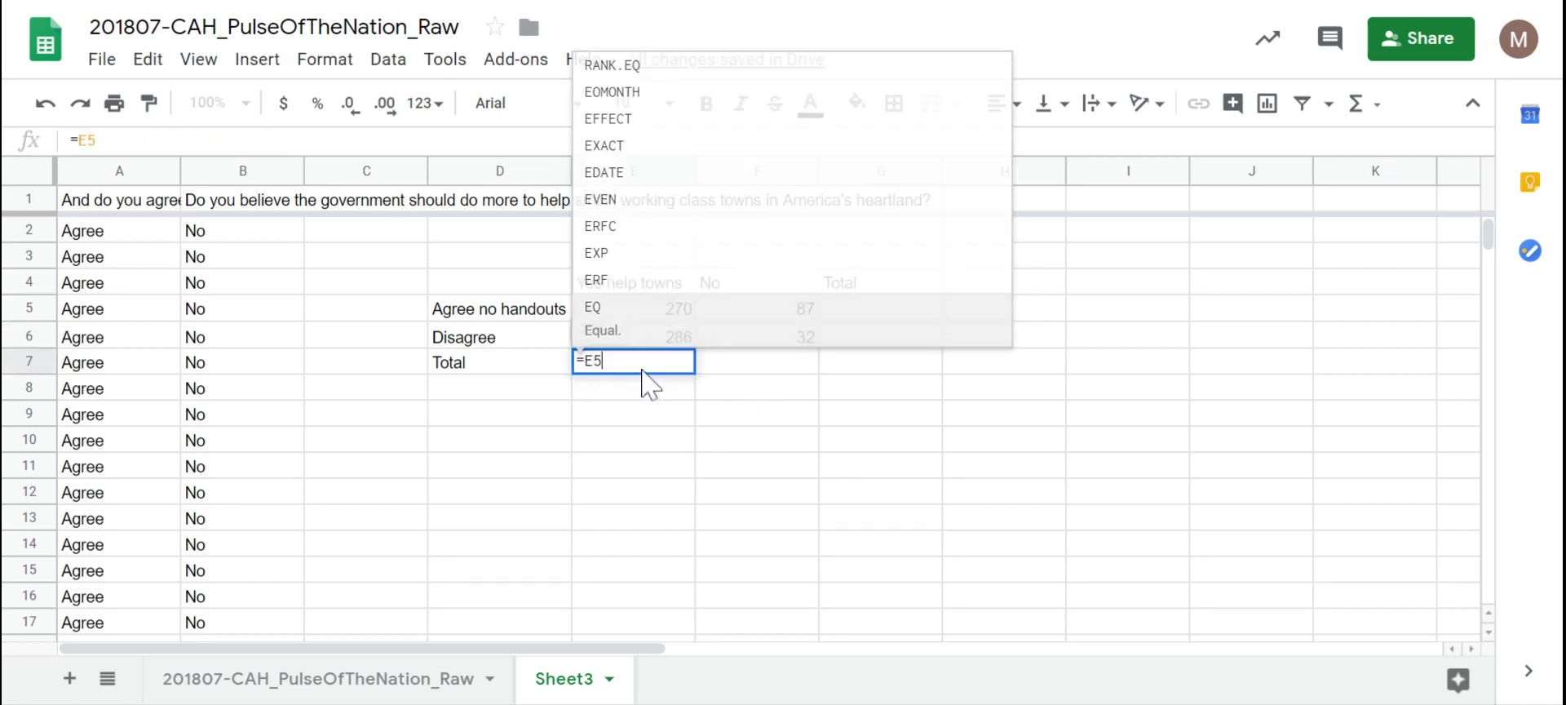
text(+E6)
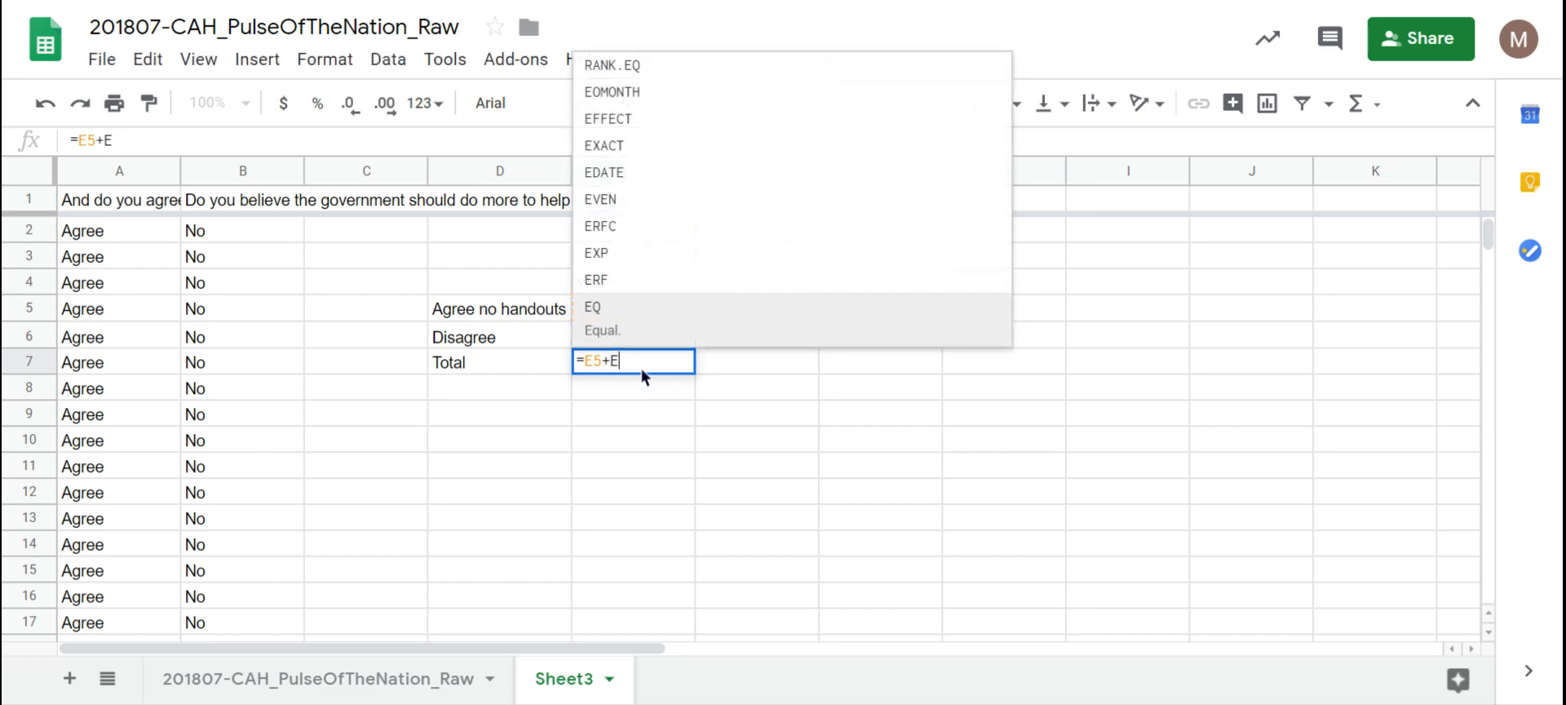
key(Return)
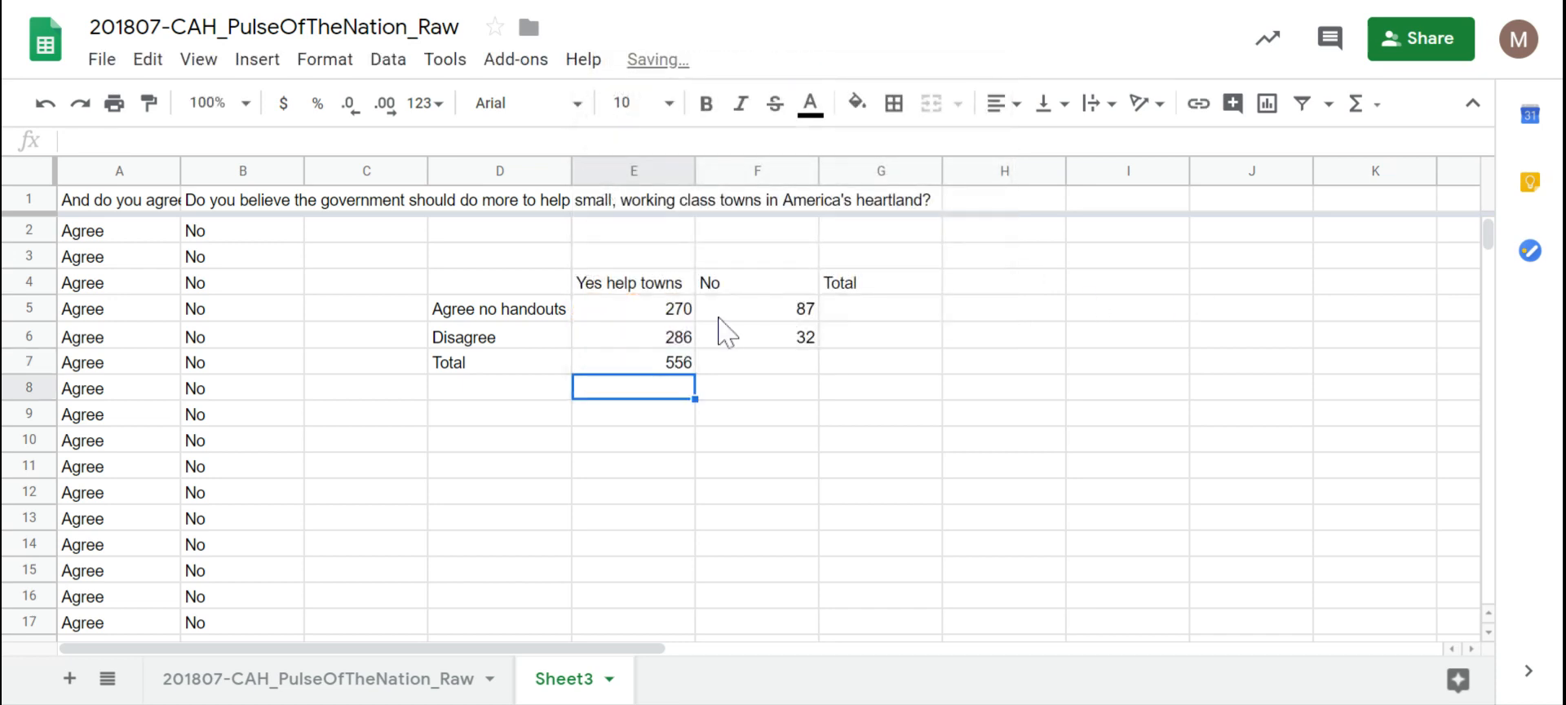
Step: Total the No column in F7 with =F5+F6, giving 119
click(718, 318)
click(734, 363)
text(=)
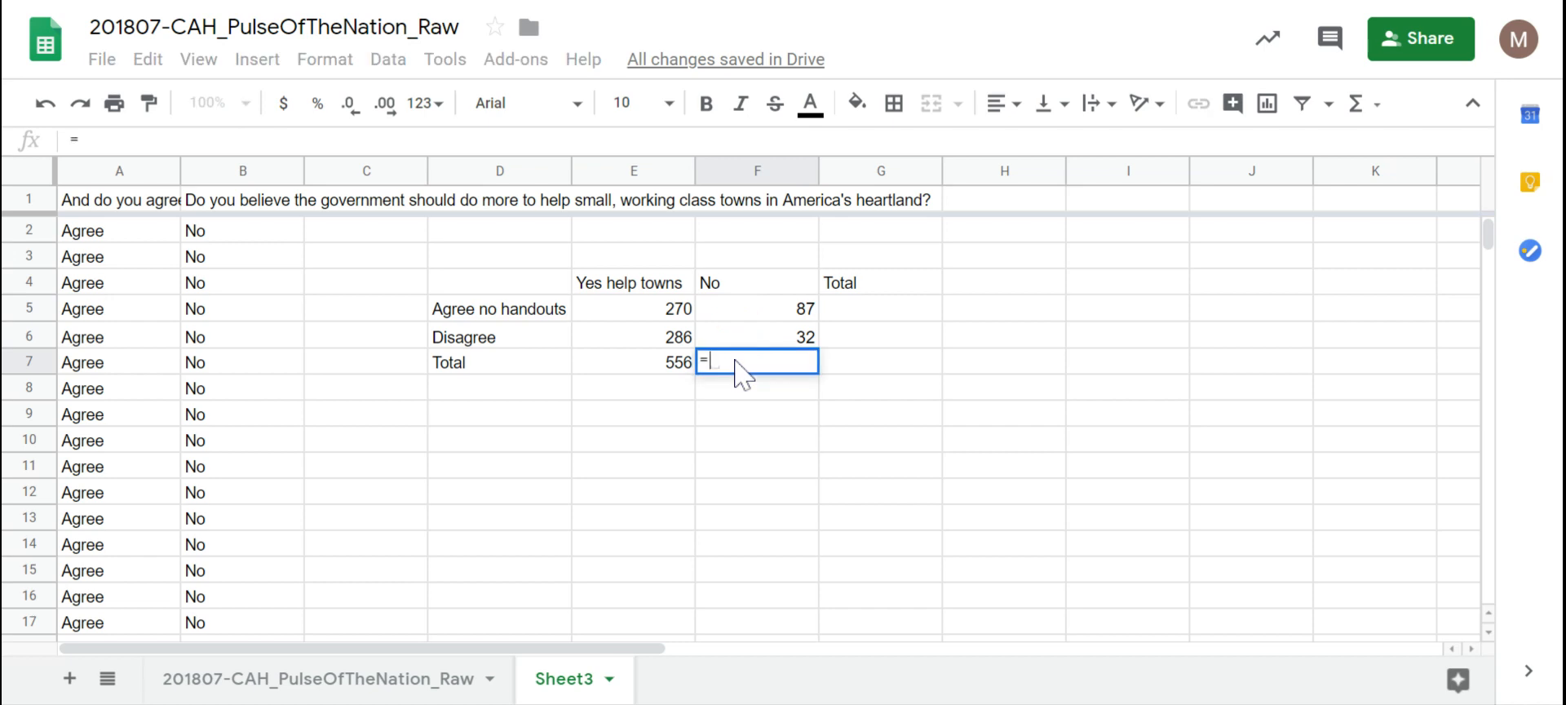
text(F5+F)
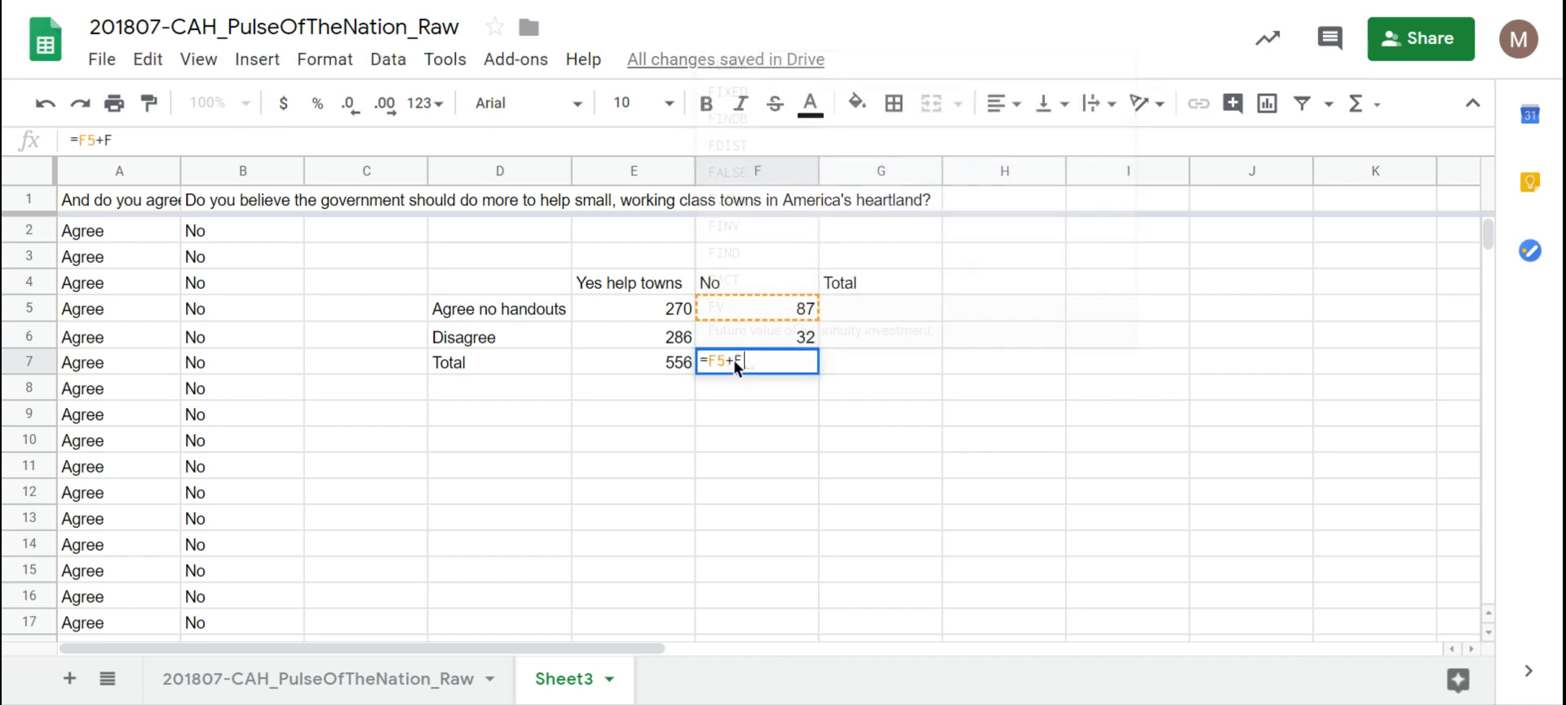
text(6)
key(Return)
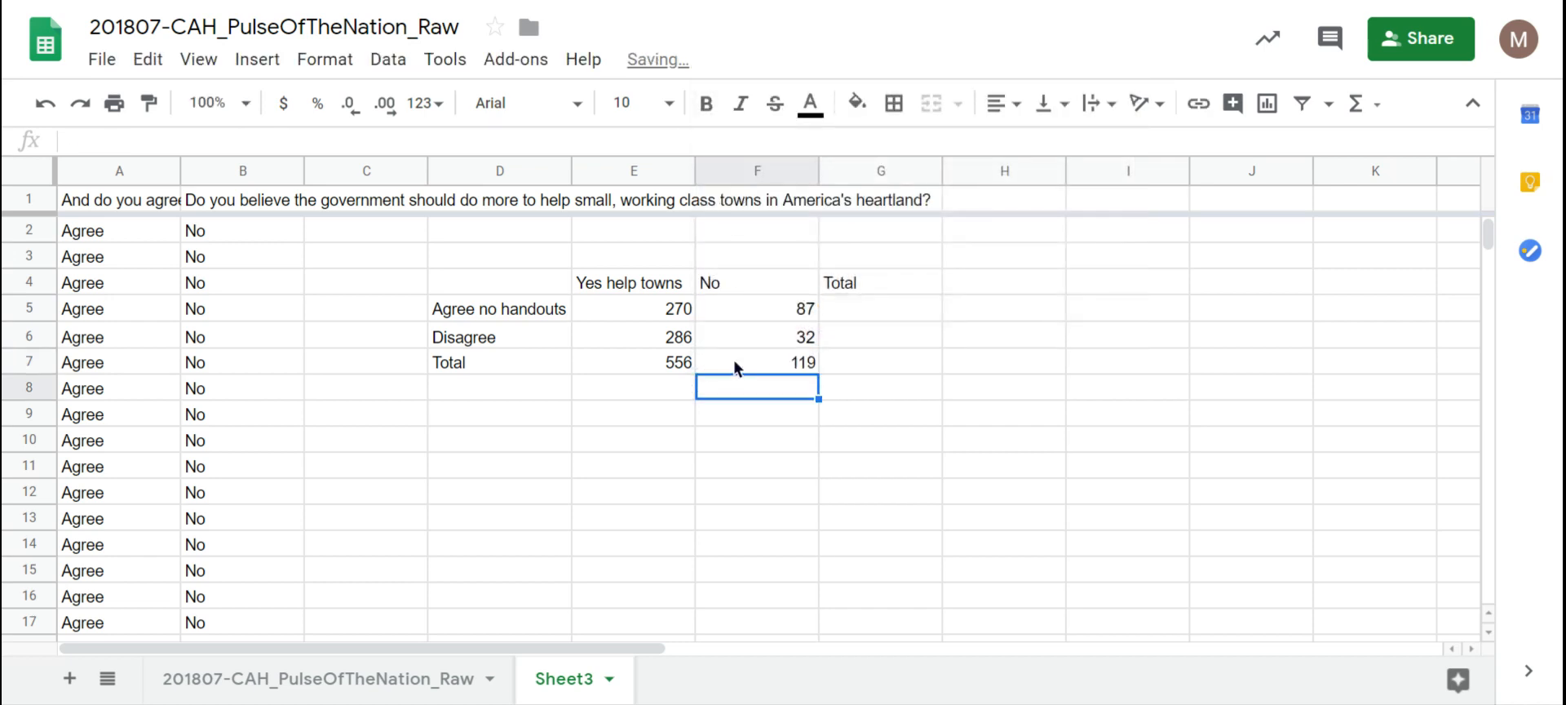
click(887, 308)
click(667, 308)
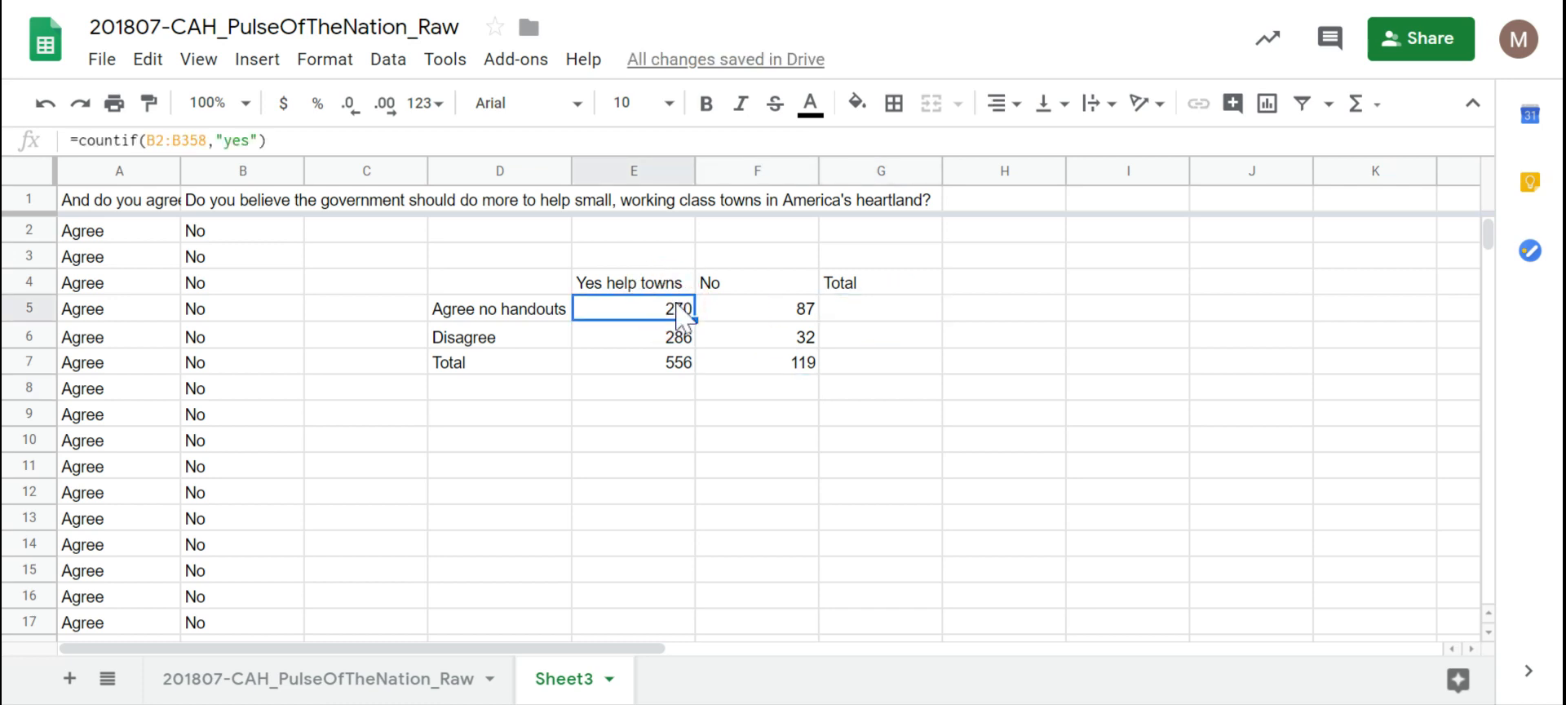
Step: Enter row totals =E5+F5 (357) in G5 and =E6+F6 (318) in G6
click(740, 316)
click(859, 318)
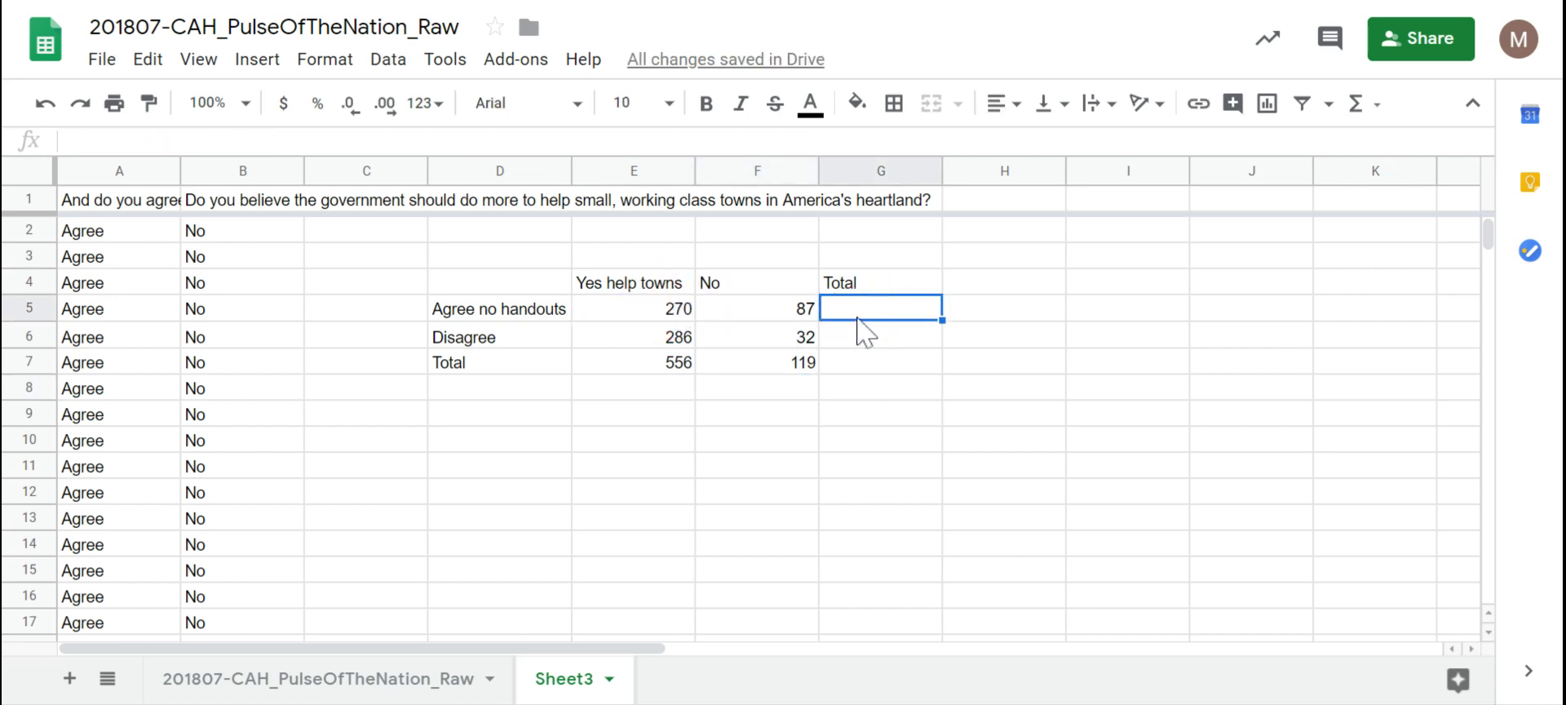
text(=E5+F)
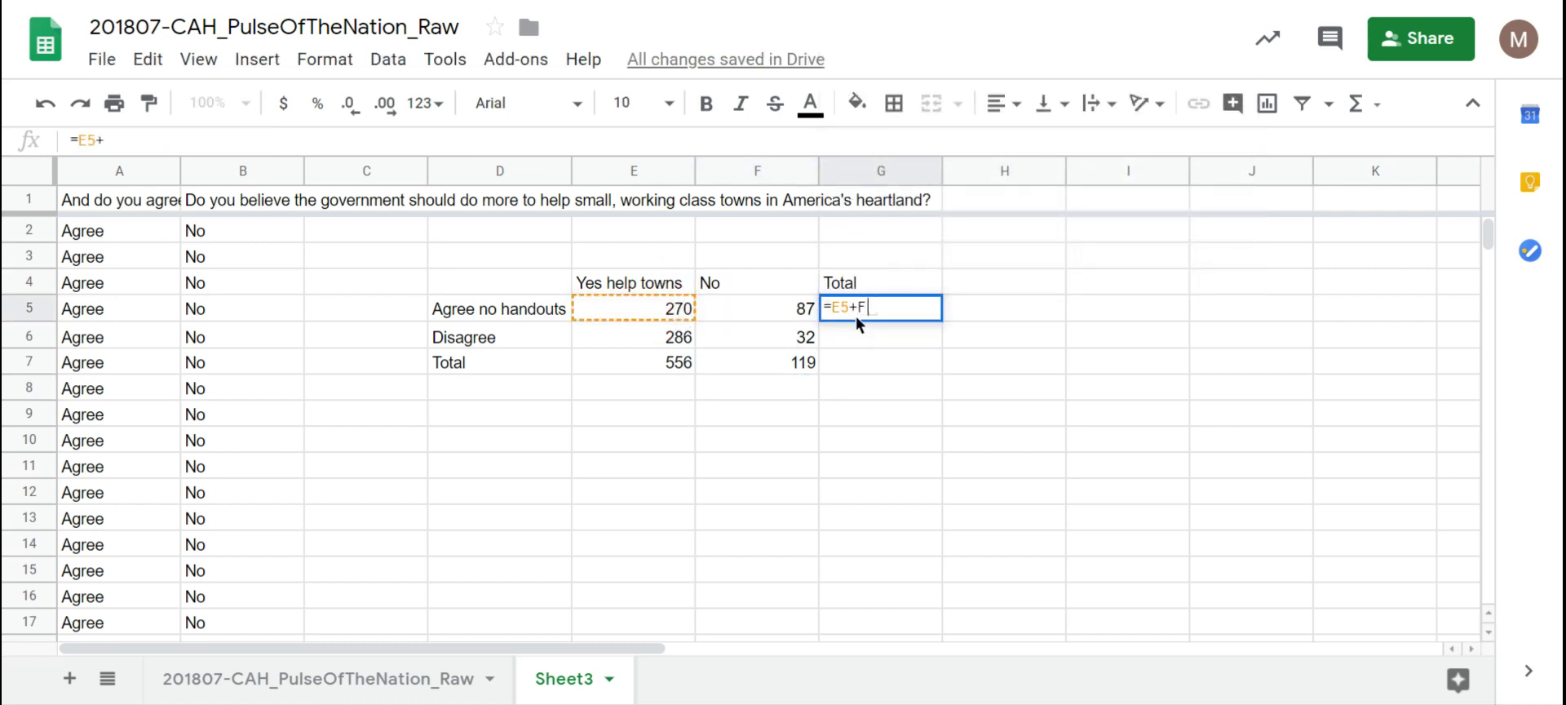
text(5)
key(Return)
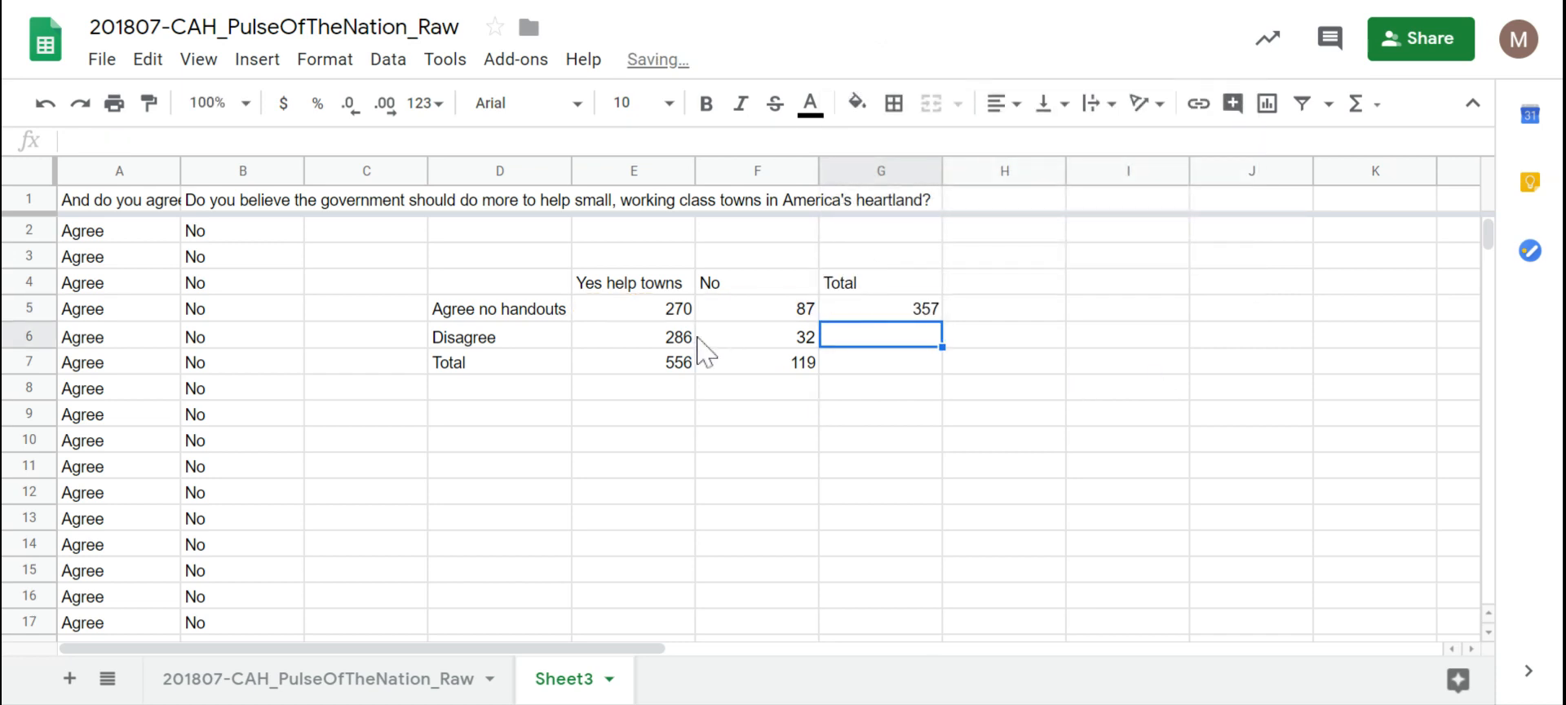
text(=)
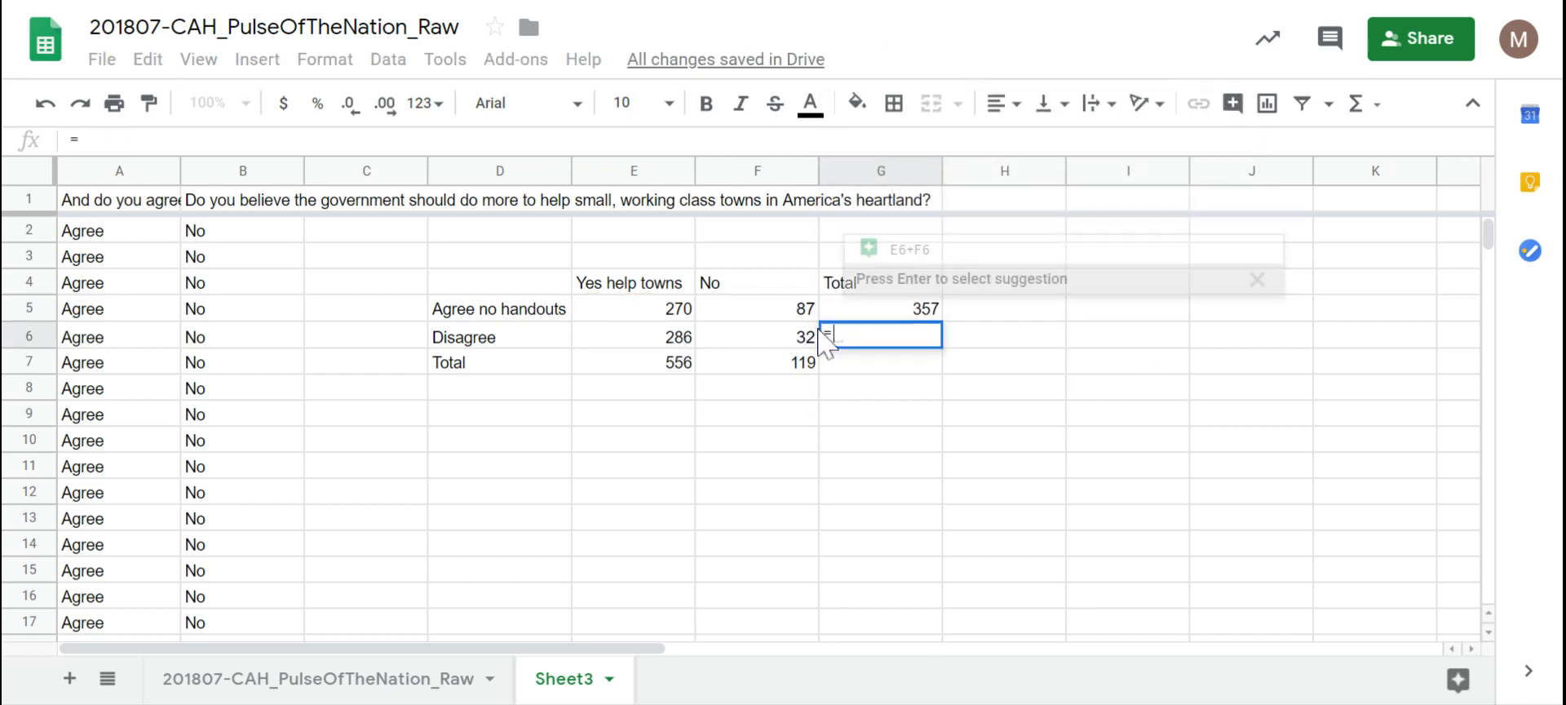
text(E6+F6)
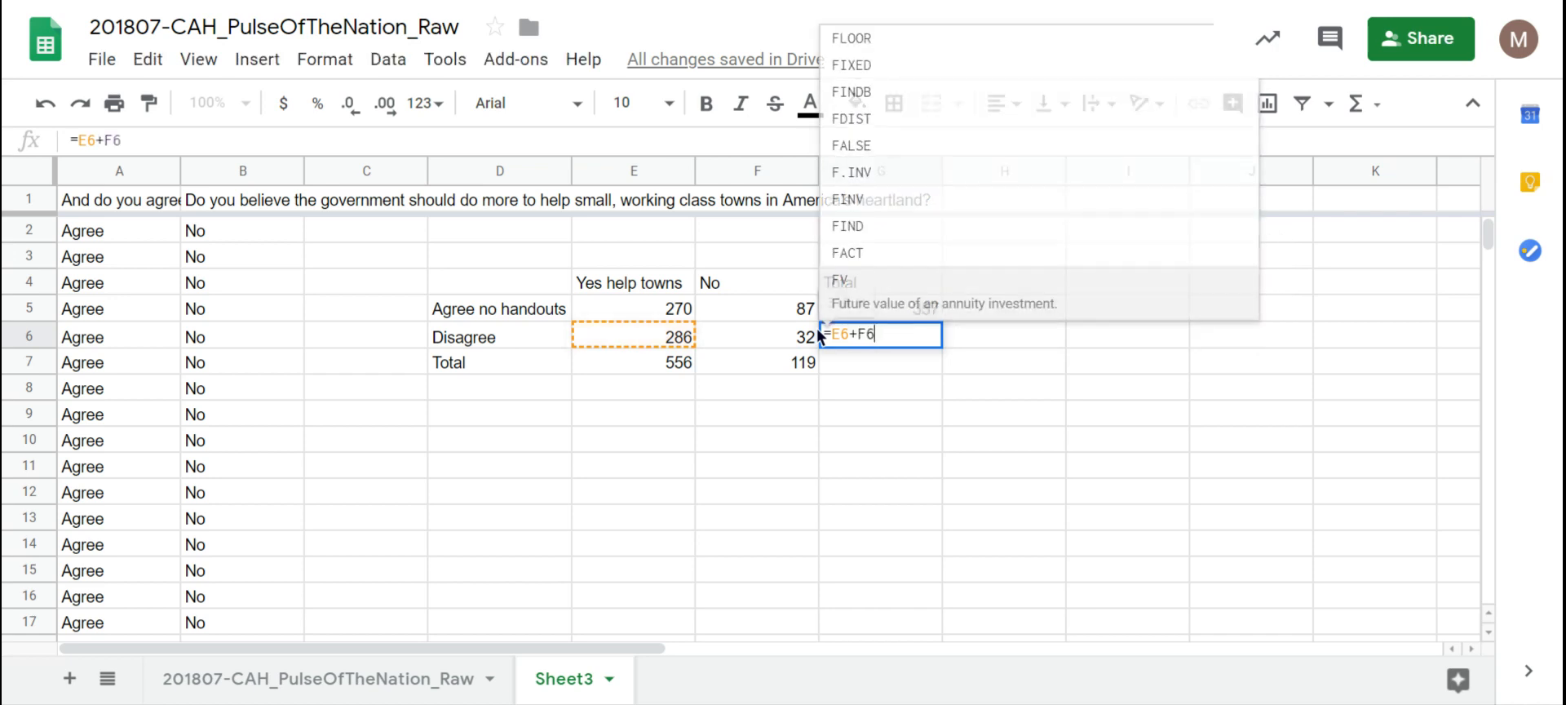
key(Return)
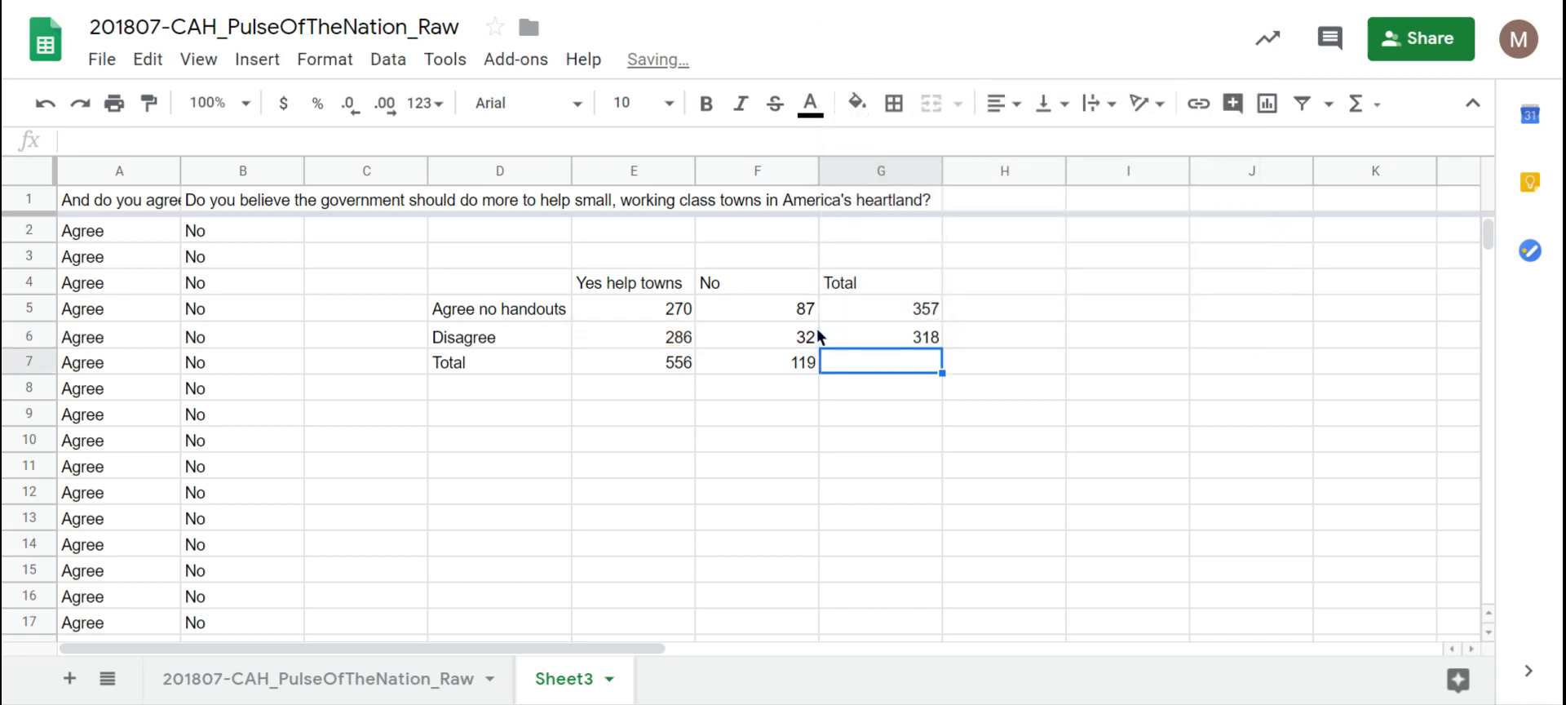